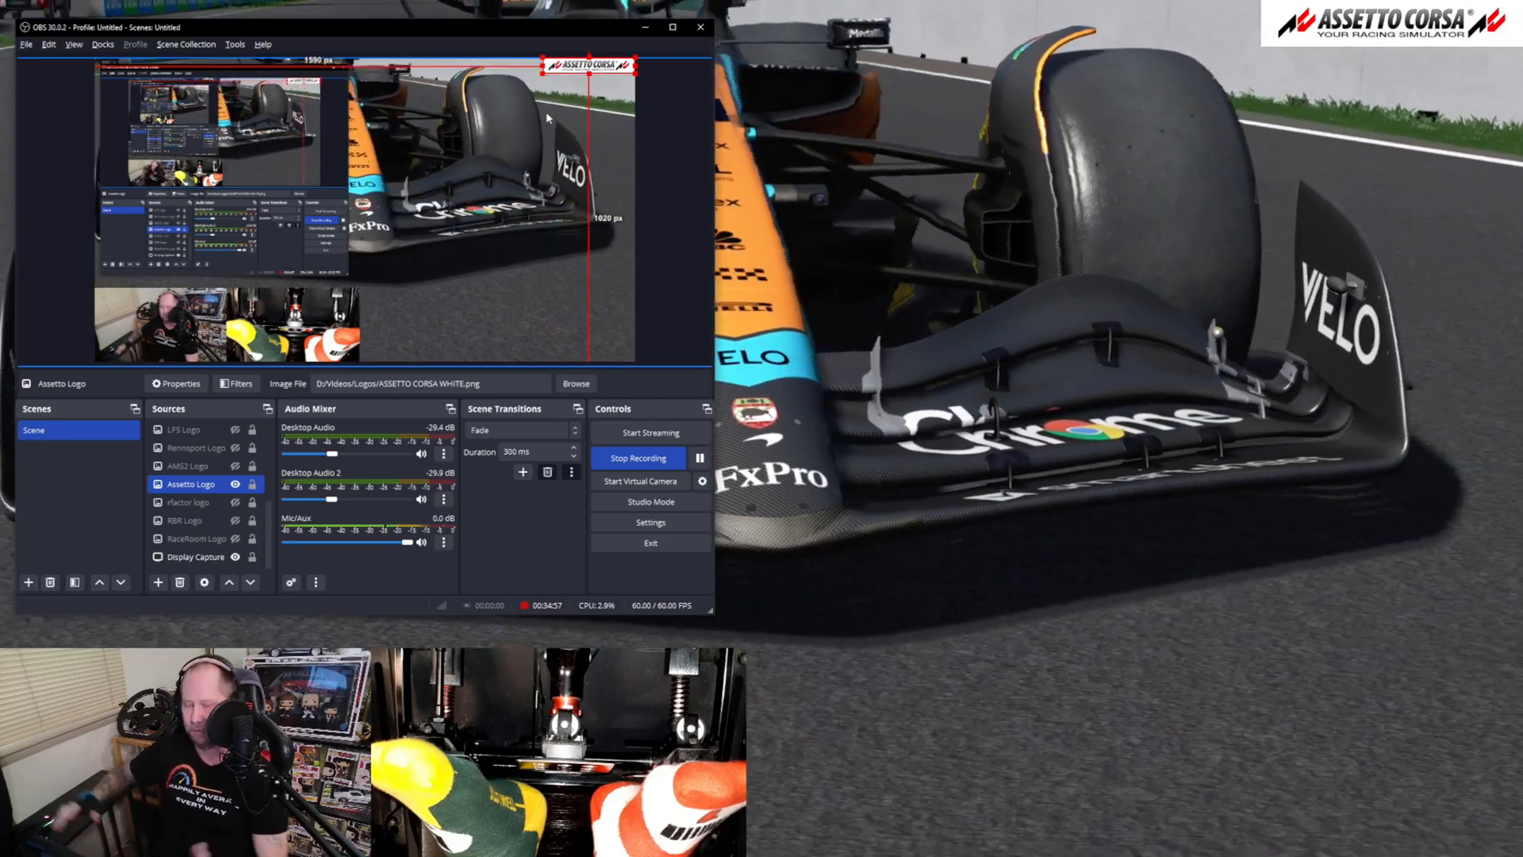
left_click(199, 560, "ctrl")
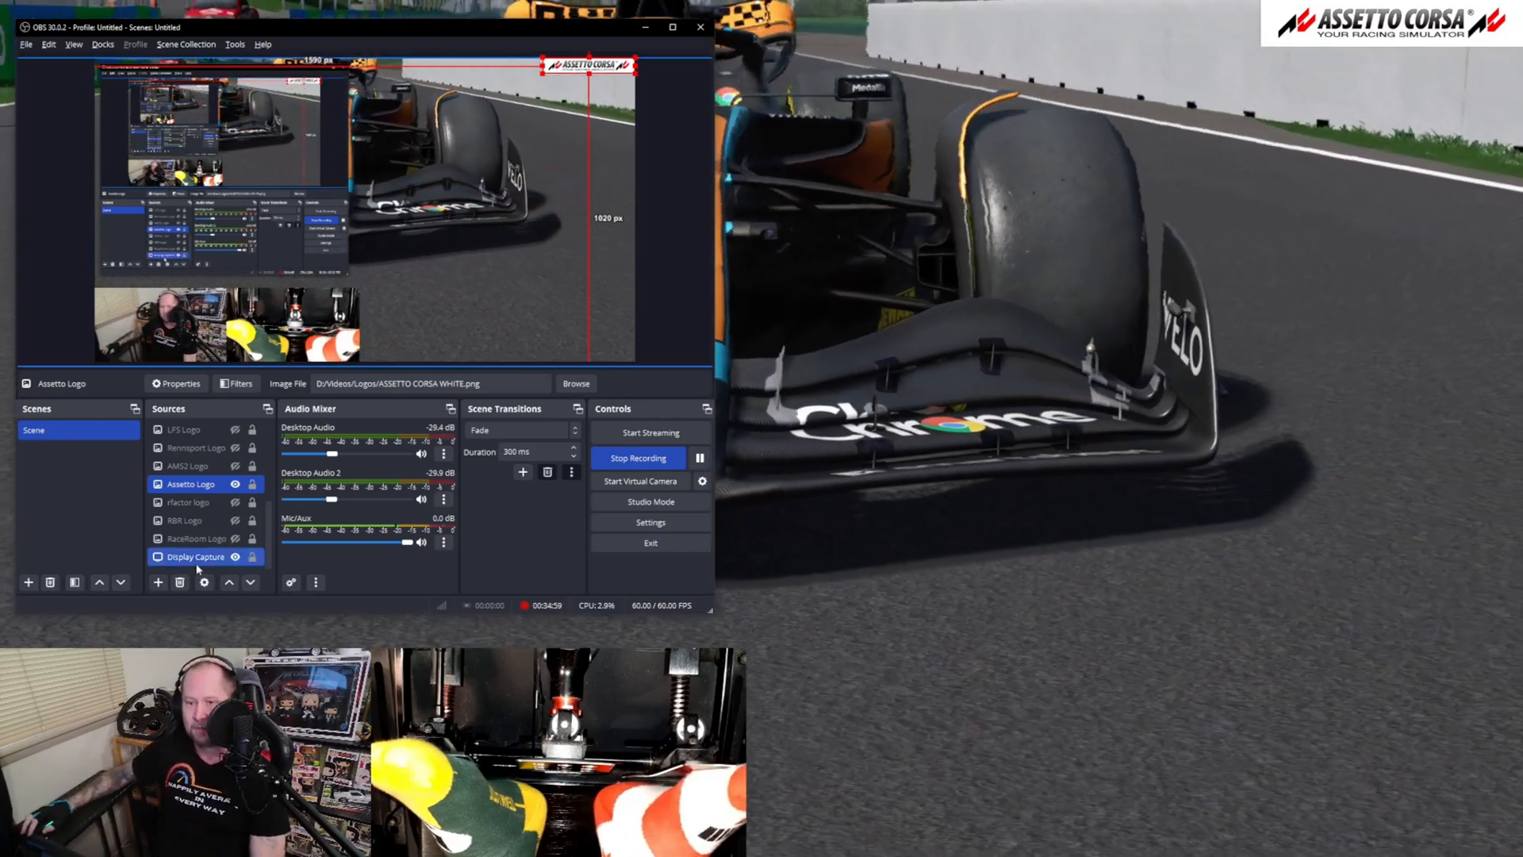
left_click(199, 560, "ctrl")
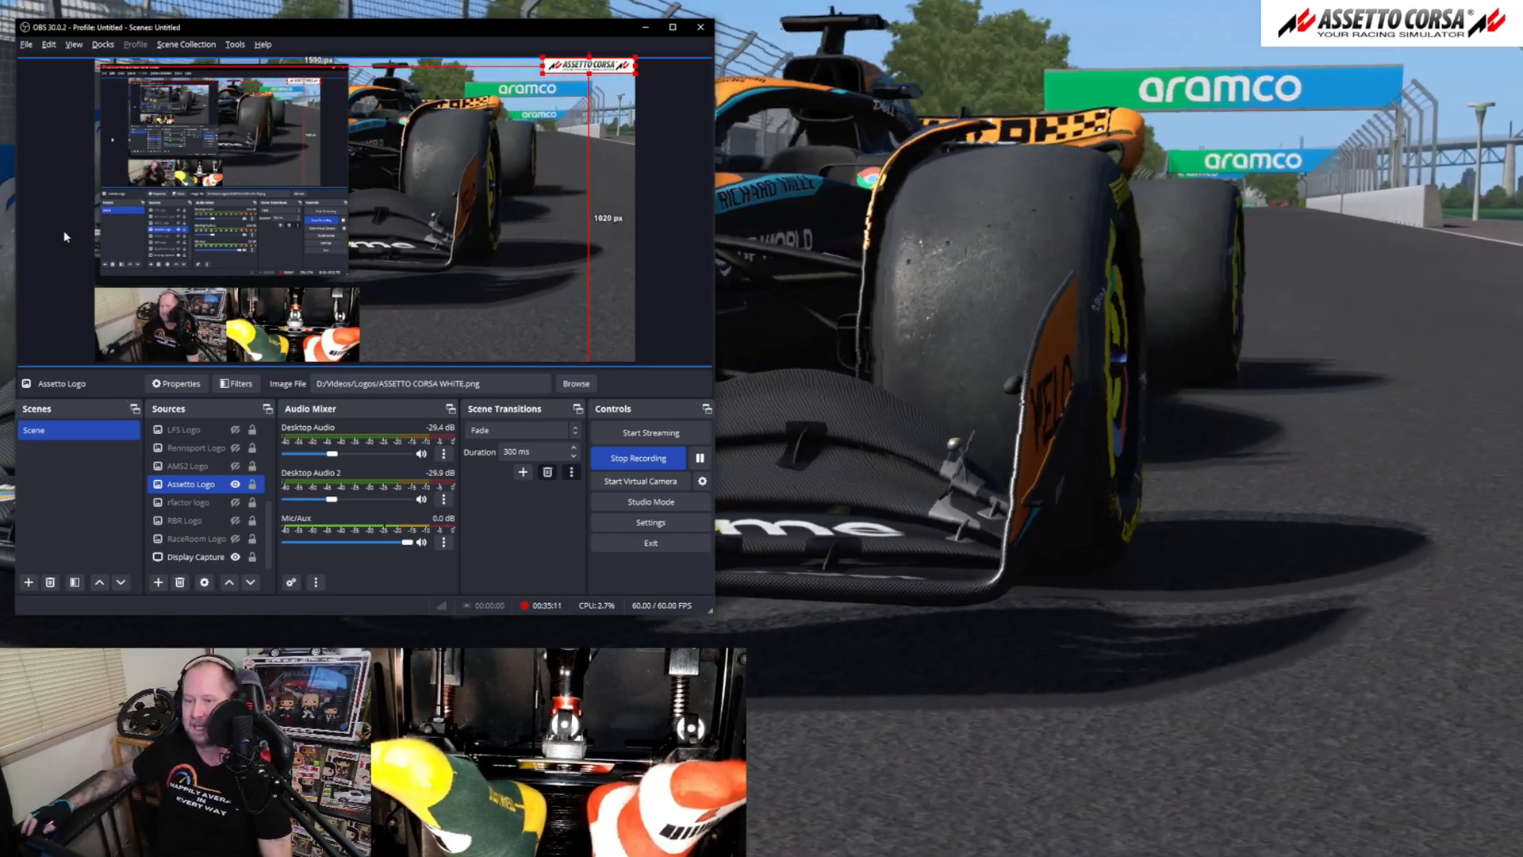
left_click(190, 558, "ctrl")
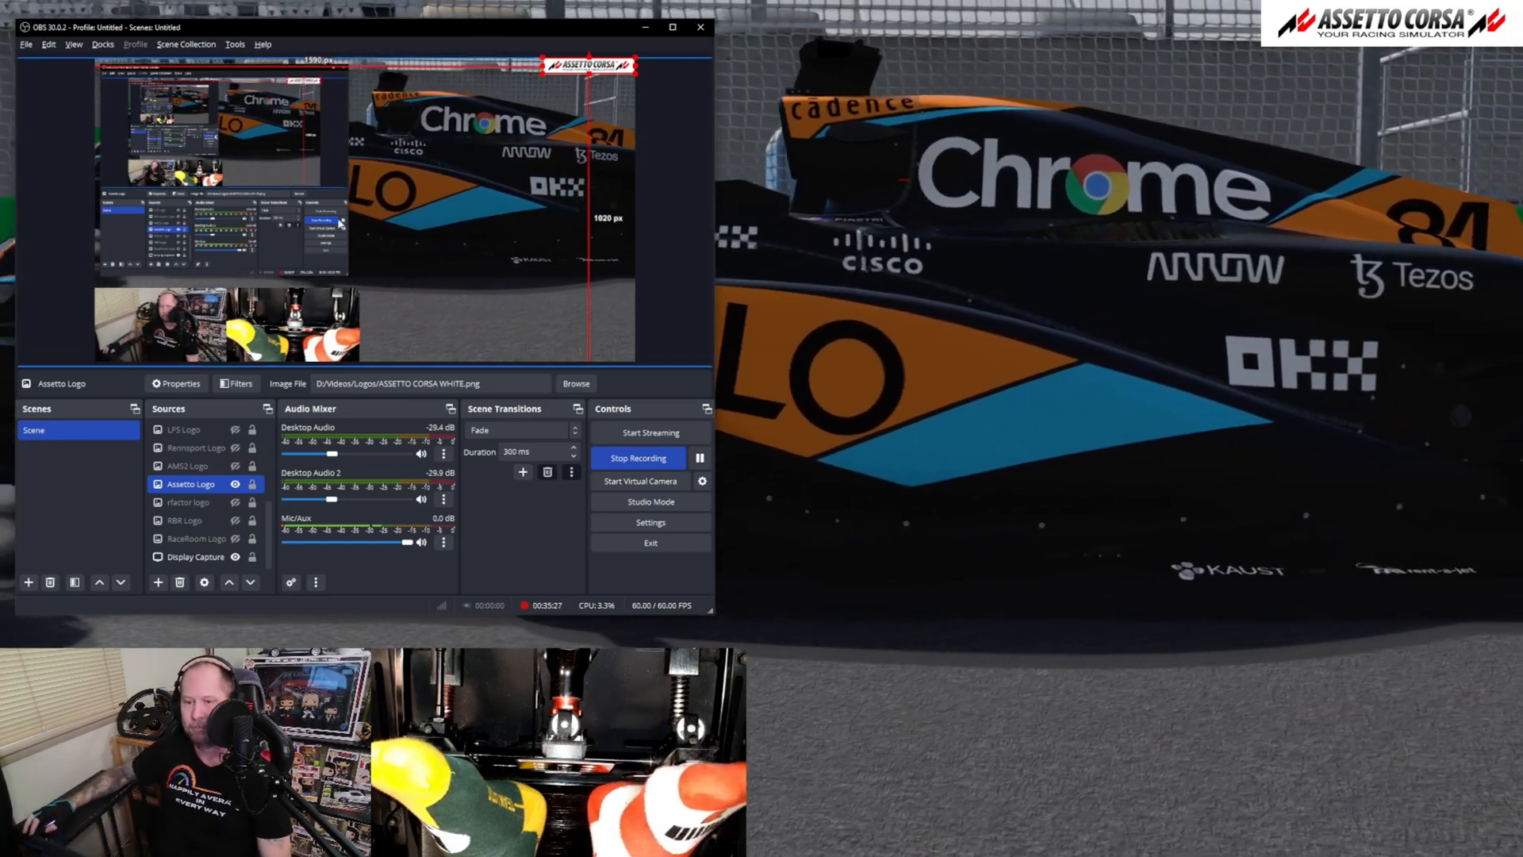
left_click(217, 541, "ctrl")
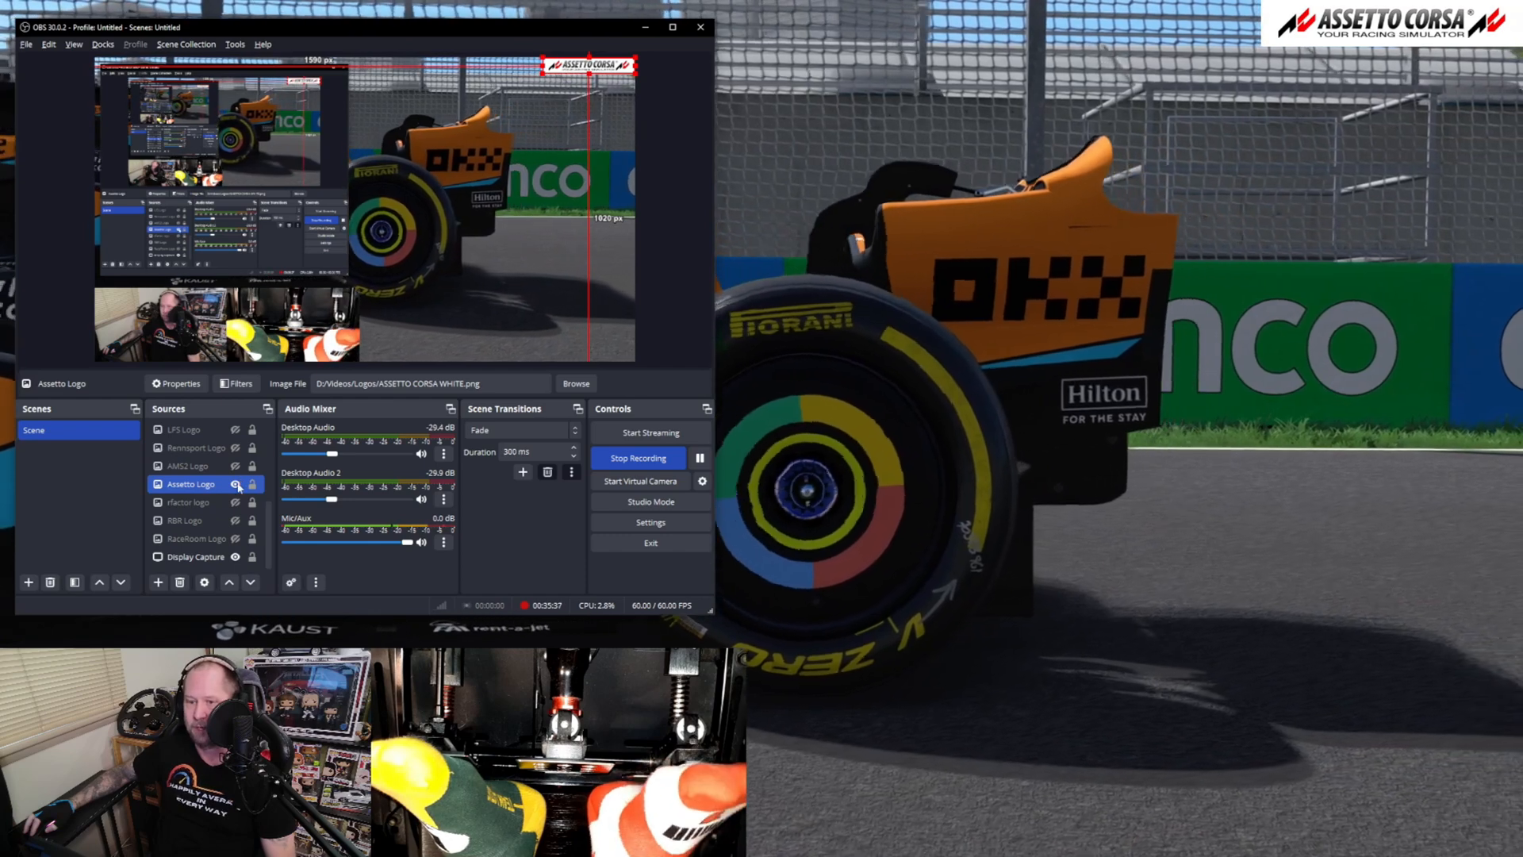
Hide the Assetto Logo source and toggle the AMS2 Logo source on and off to demonstrate swapping game logos.
left_click(236, 484)
left_click(235, 466)
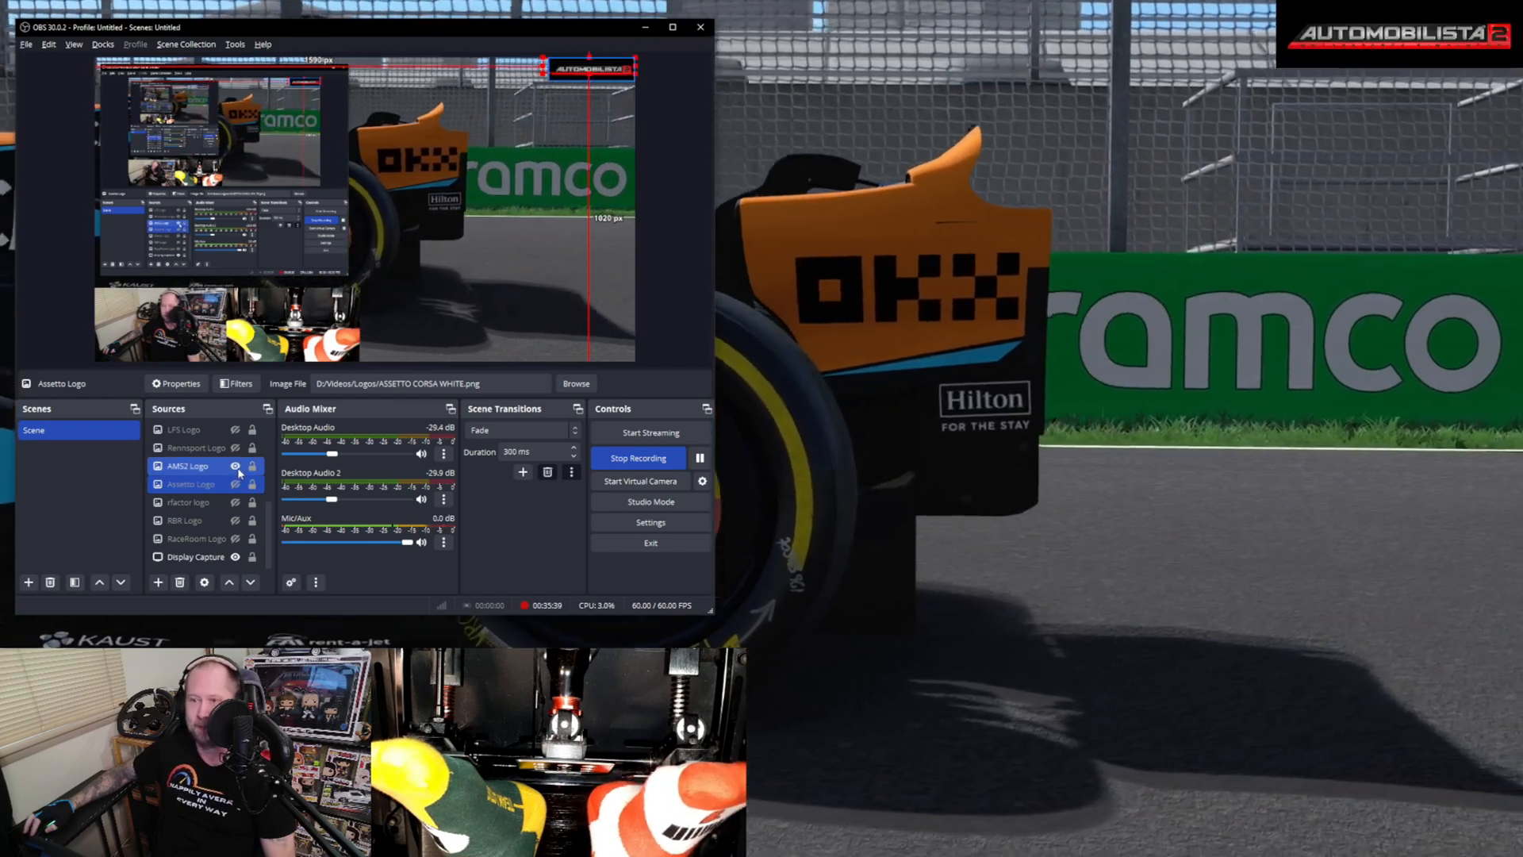
left_click(235, 468)
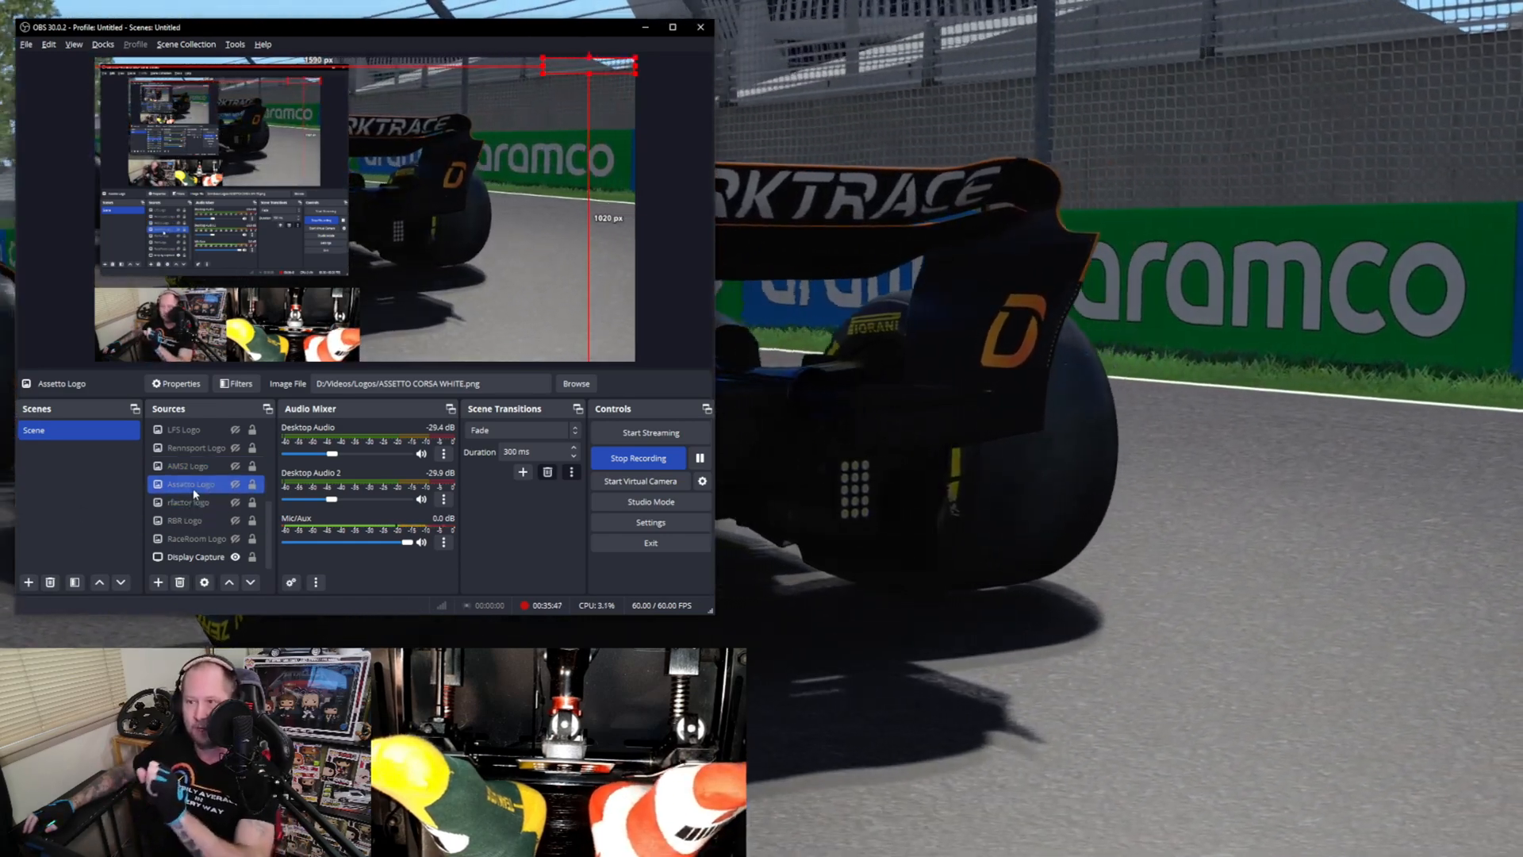
Show the Telemetry overlay source and toggle the visibility of the Multi Chat source.
left_click(202, 503, "ctrl")
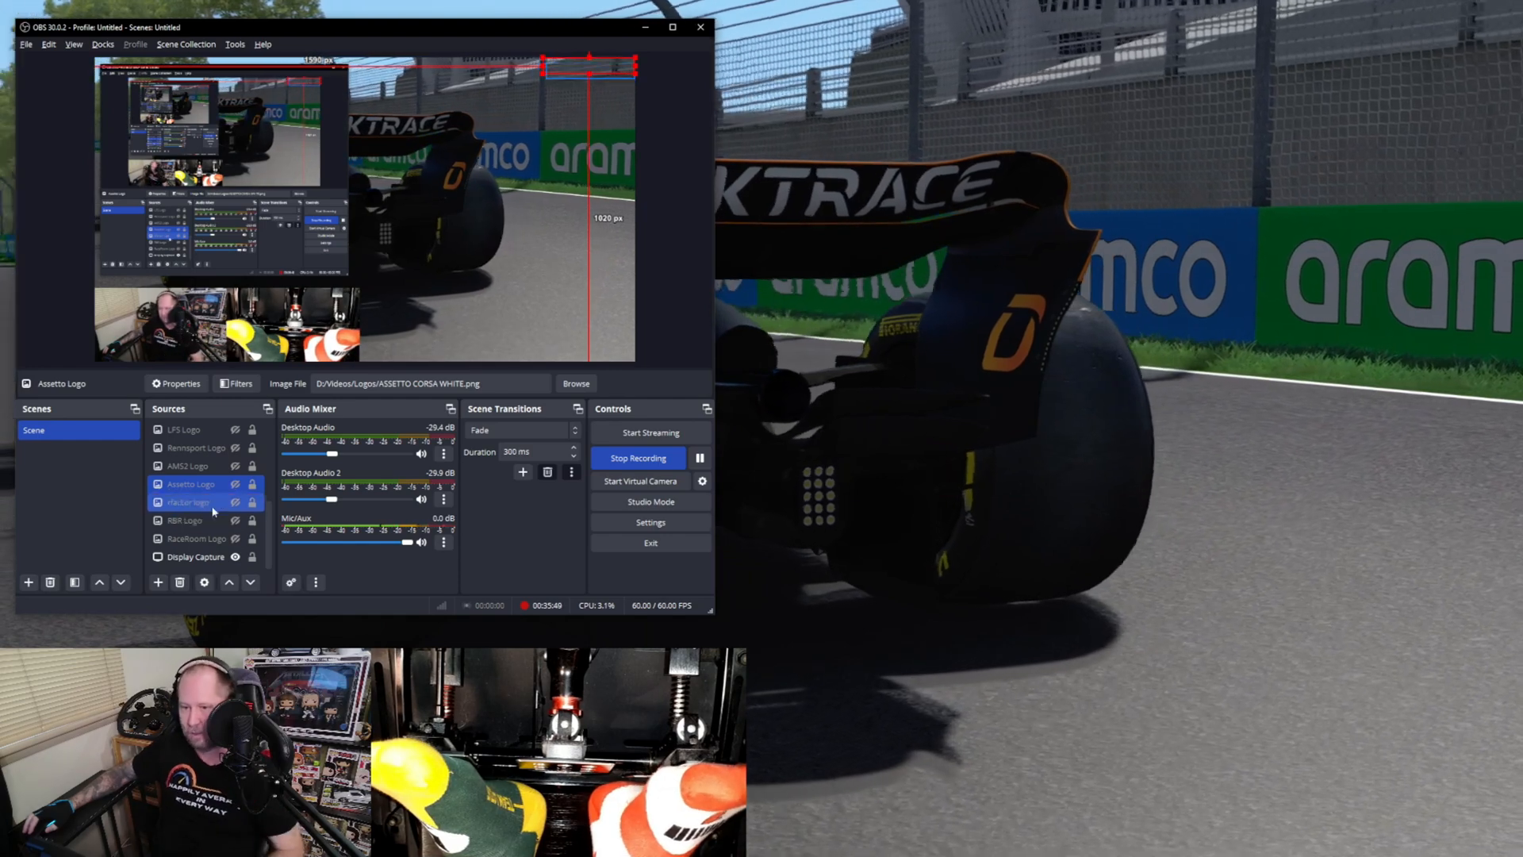
scroll(210, 516, "up", 2)
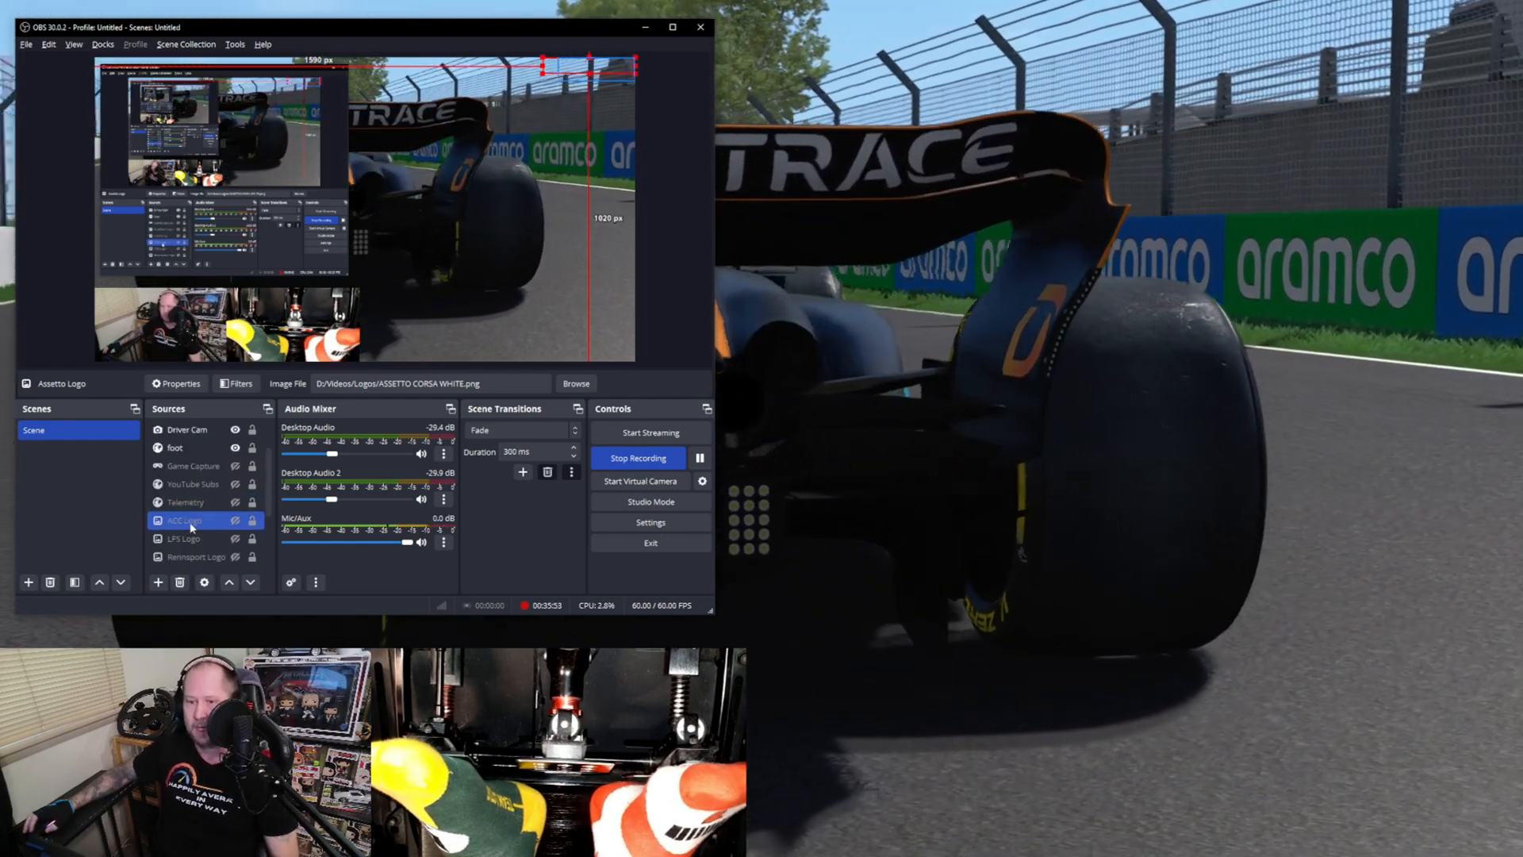
scroll(183, 492, "up", 1)
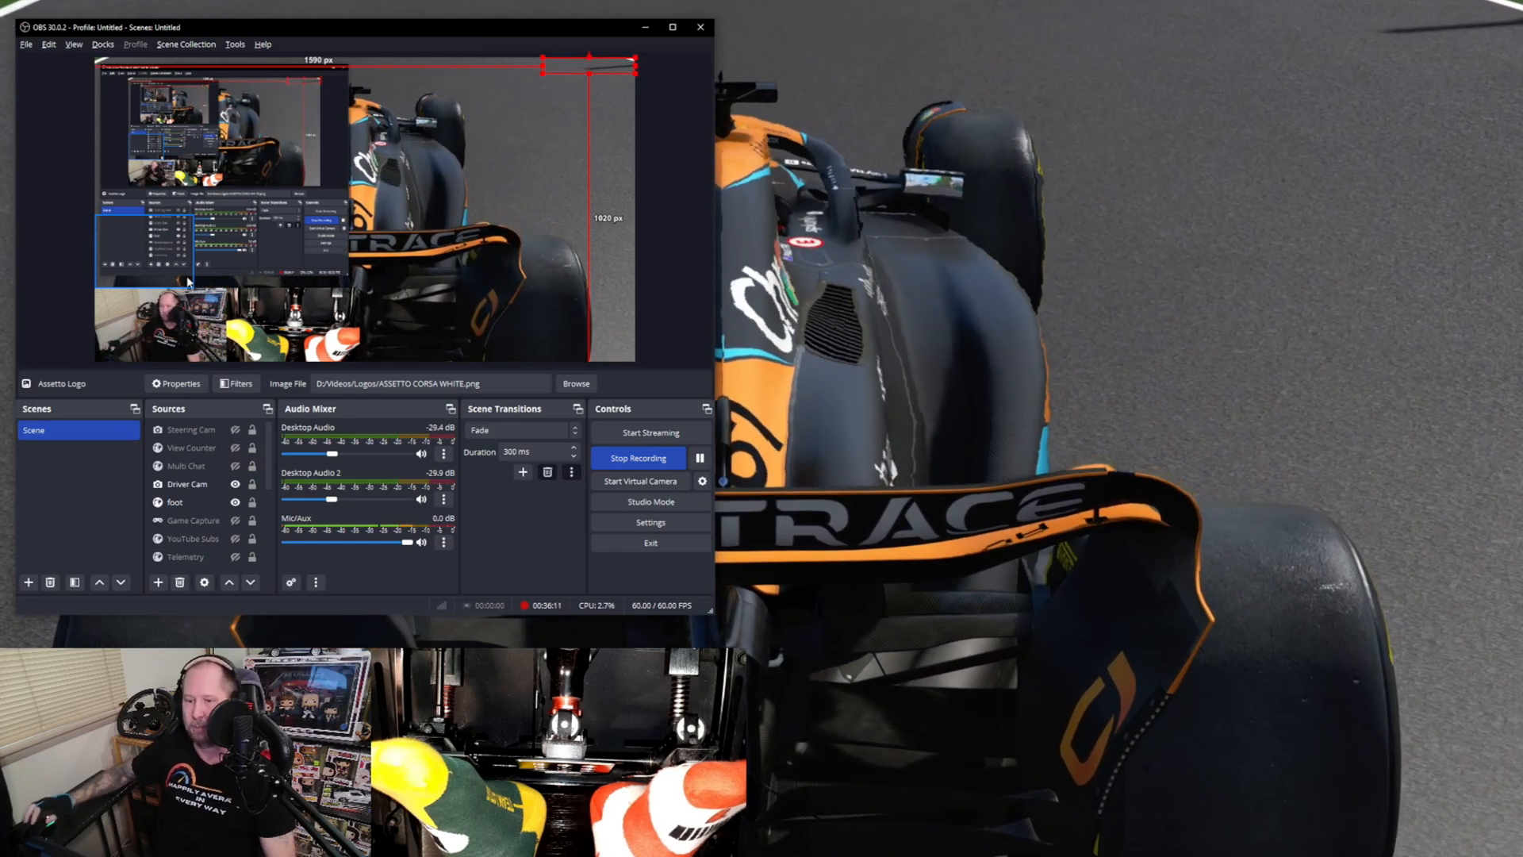
left_click(197, 242)
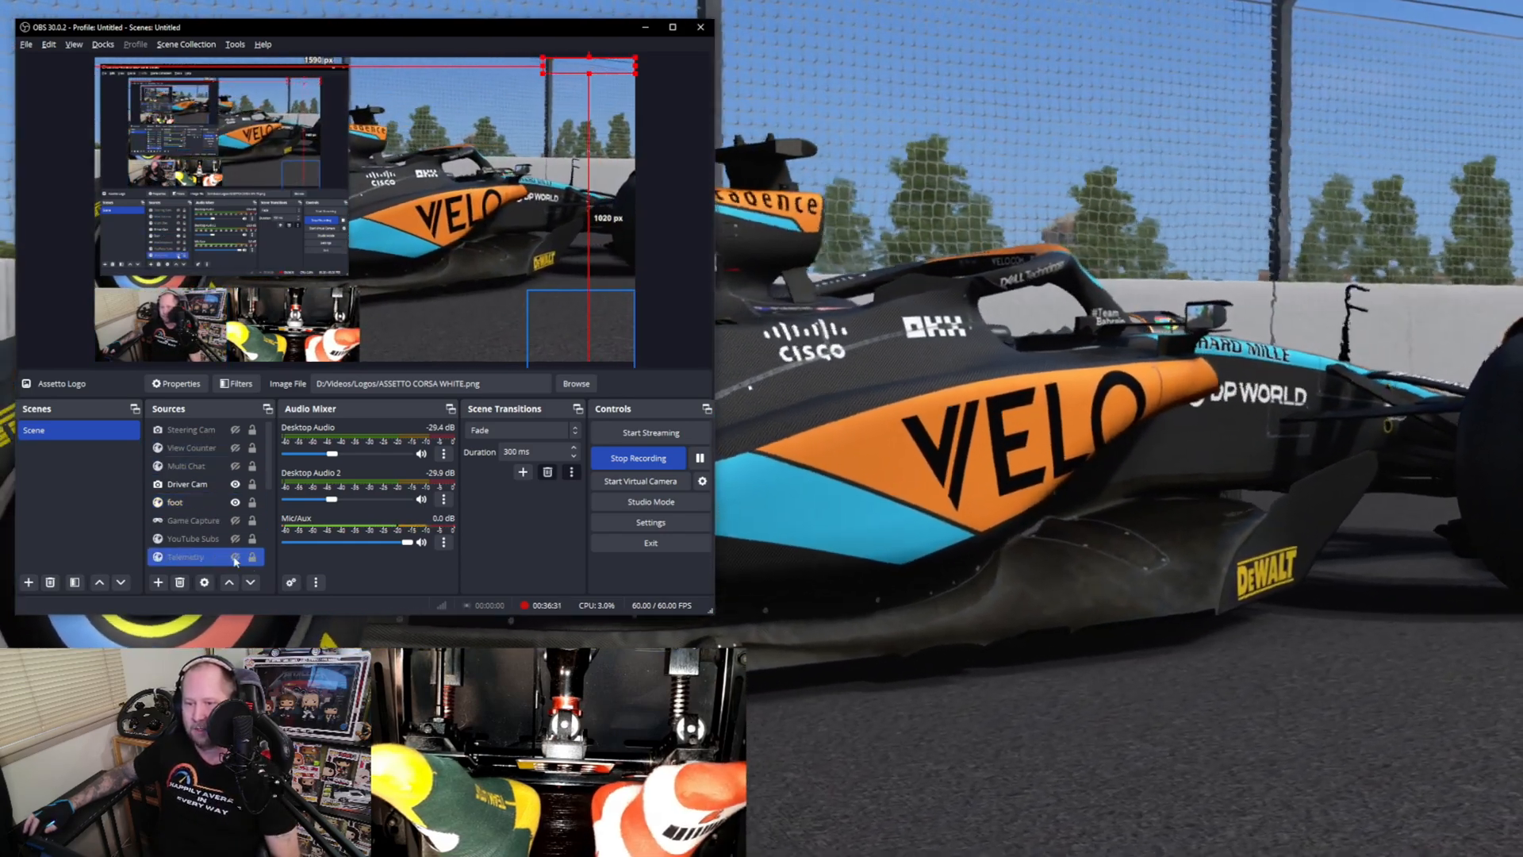
left_click(235, 557)
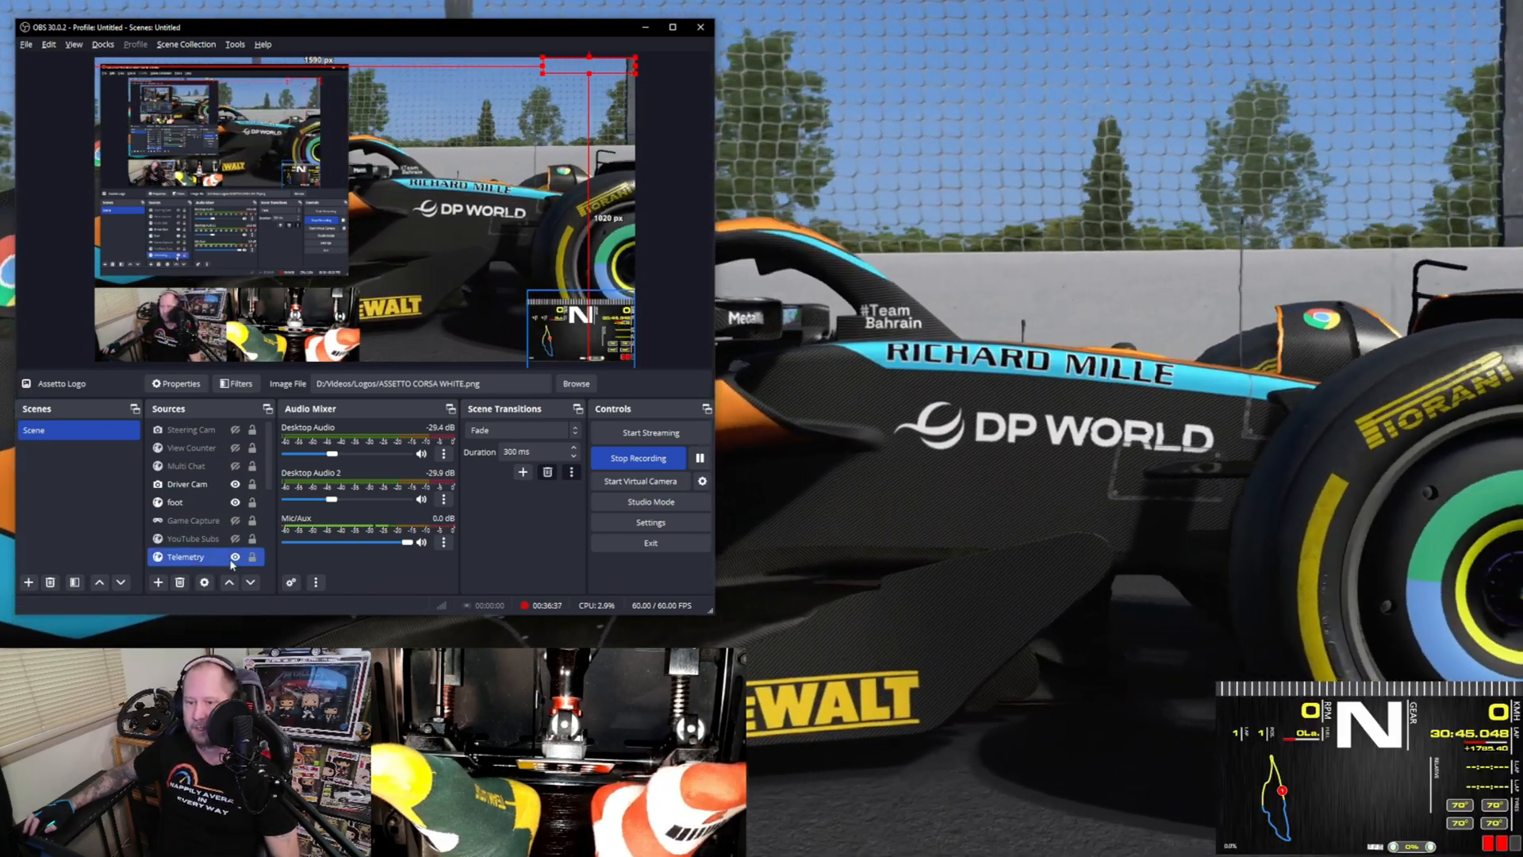
left_click(229, 557)
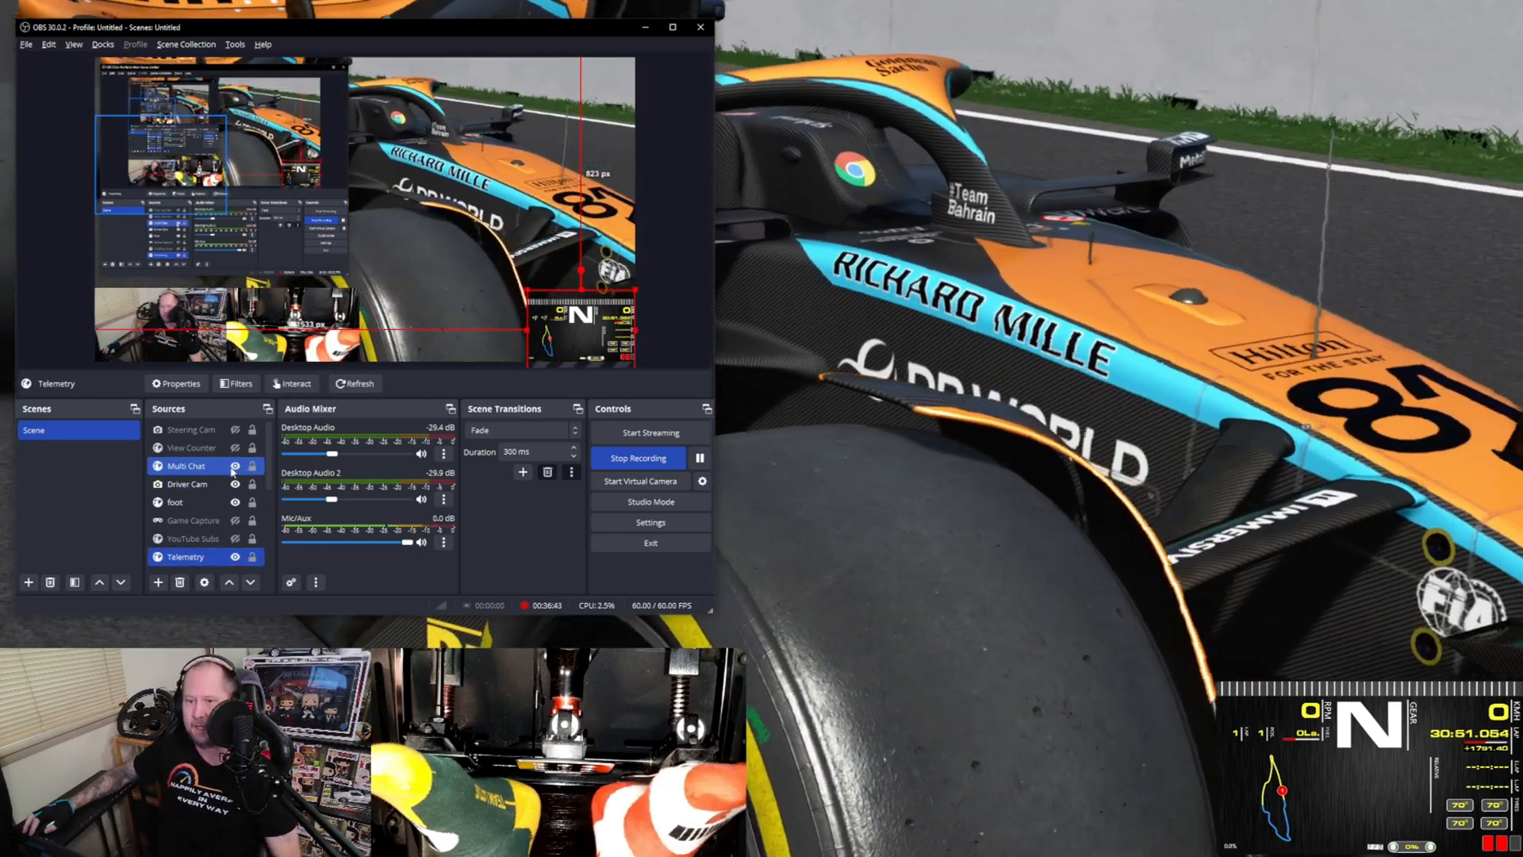
left_click(235, 466)
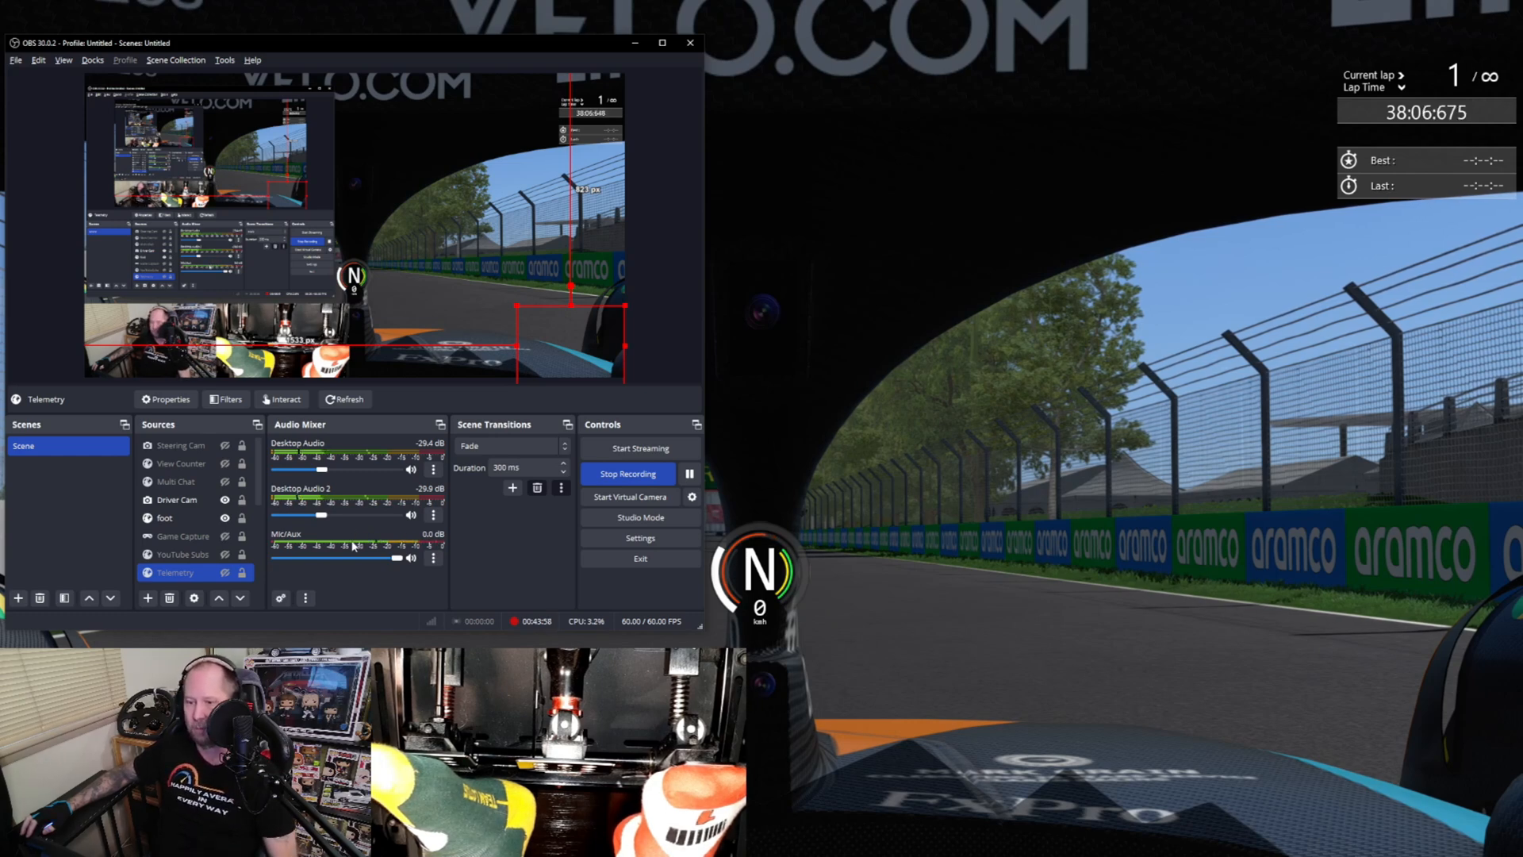
Examine the desktop and microphone devices in the audio settings, and close the settings.
left_click(16, 61)
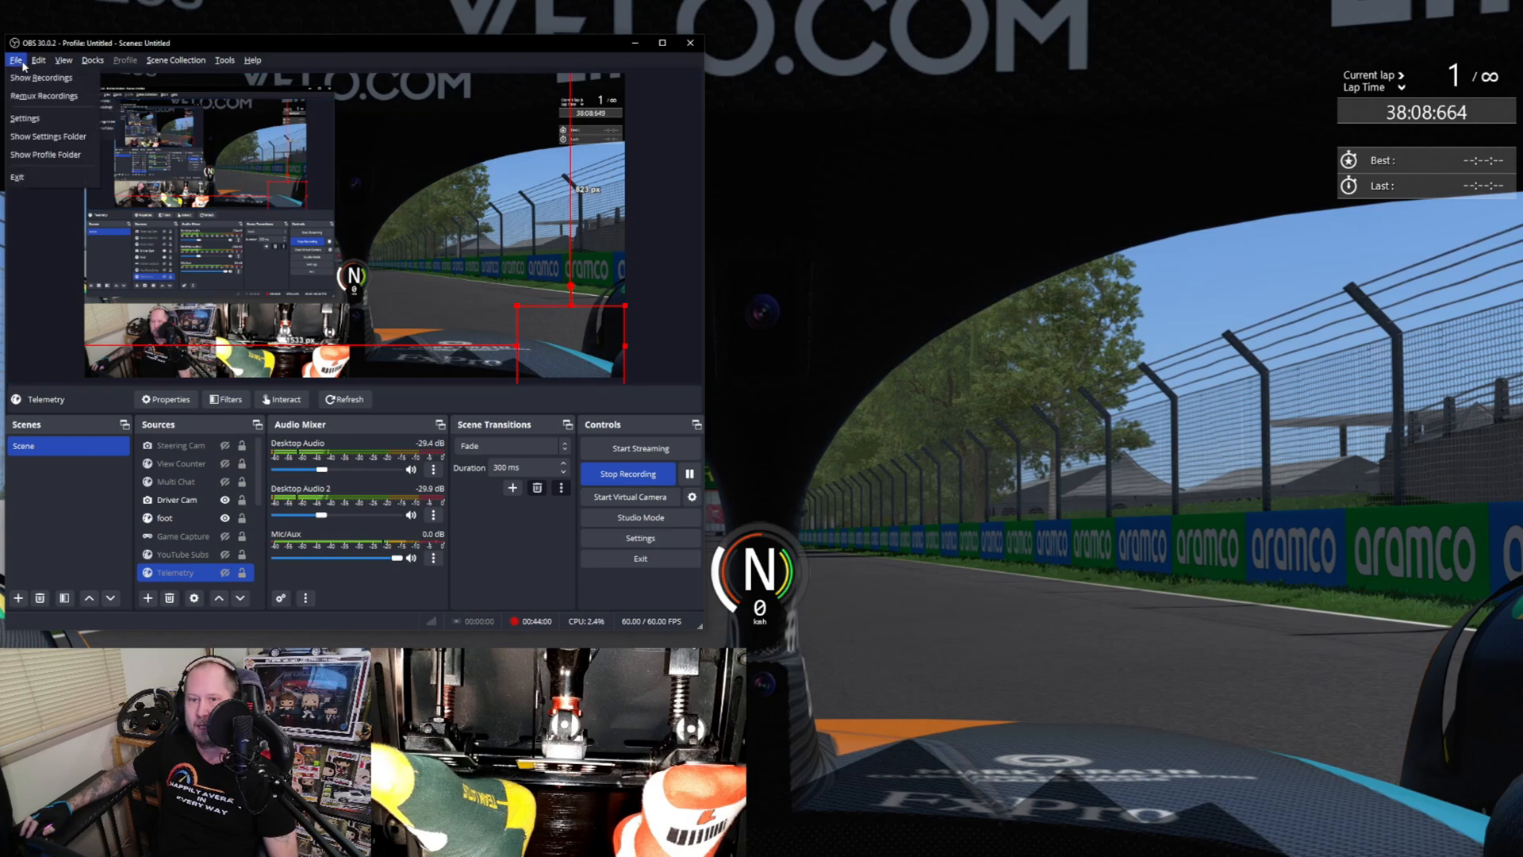
left_click(25, 119)
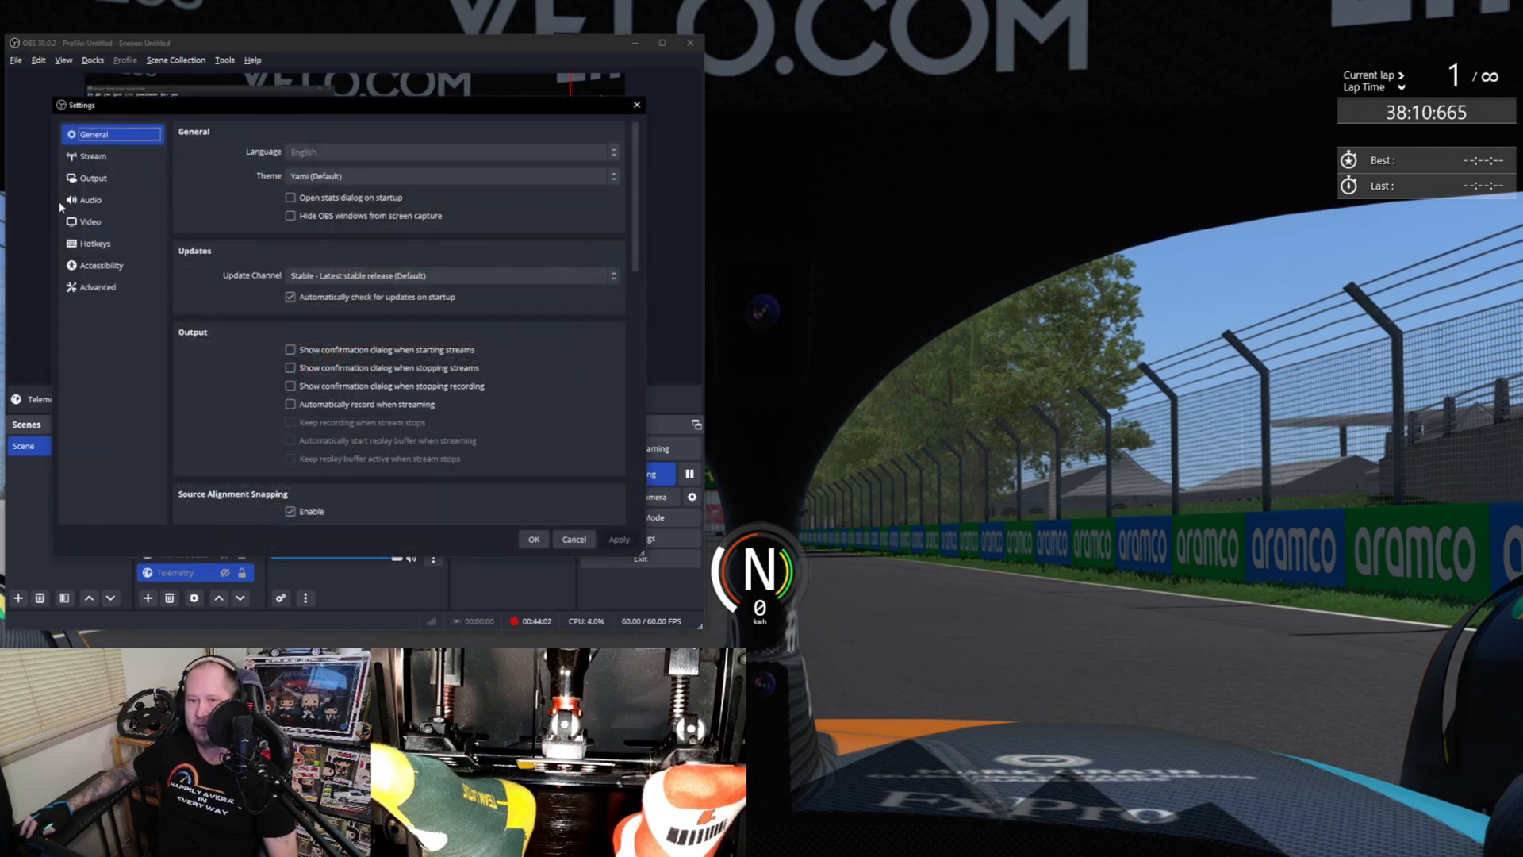
left_click(89, 199)
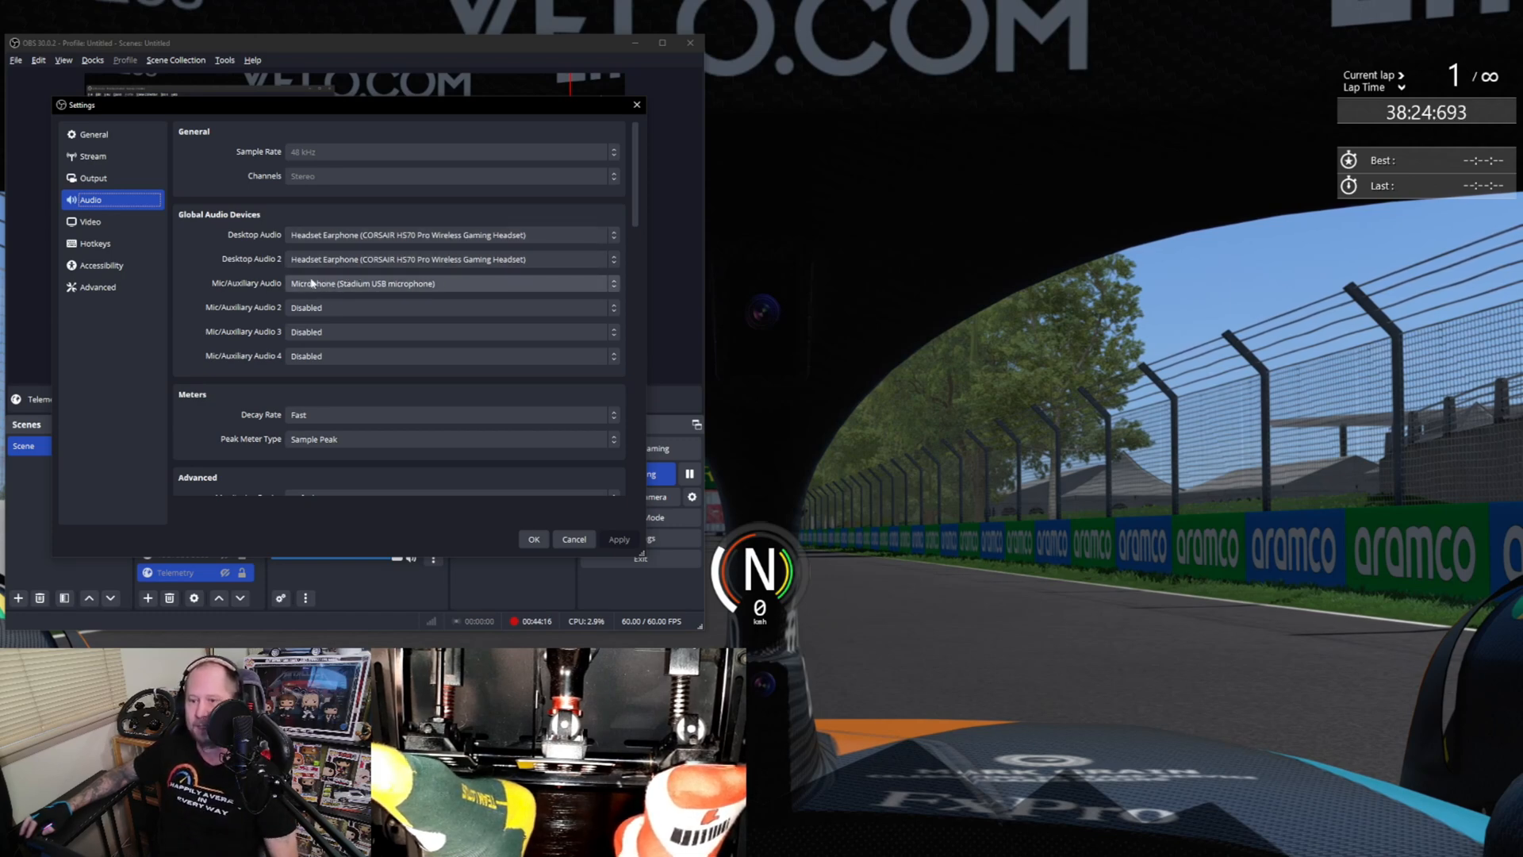
left_click(533, 539)
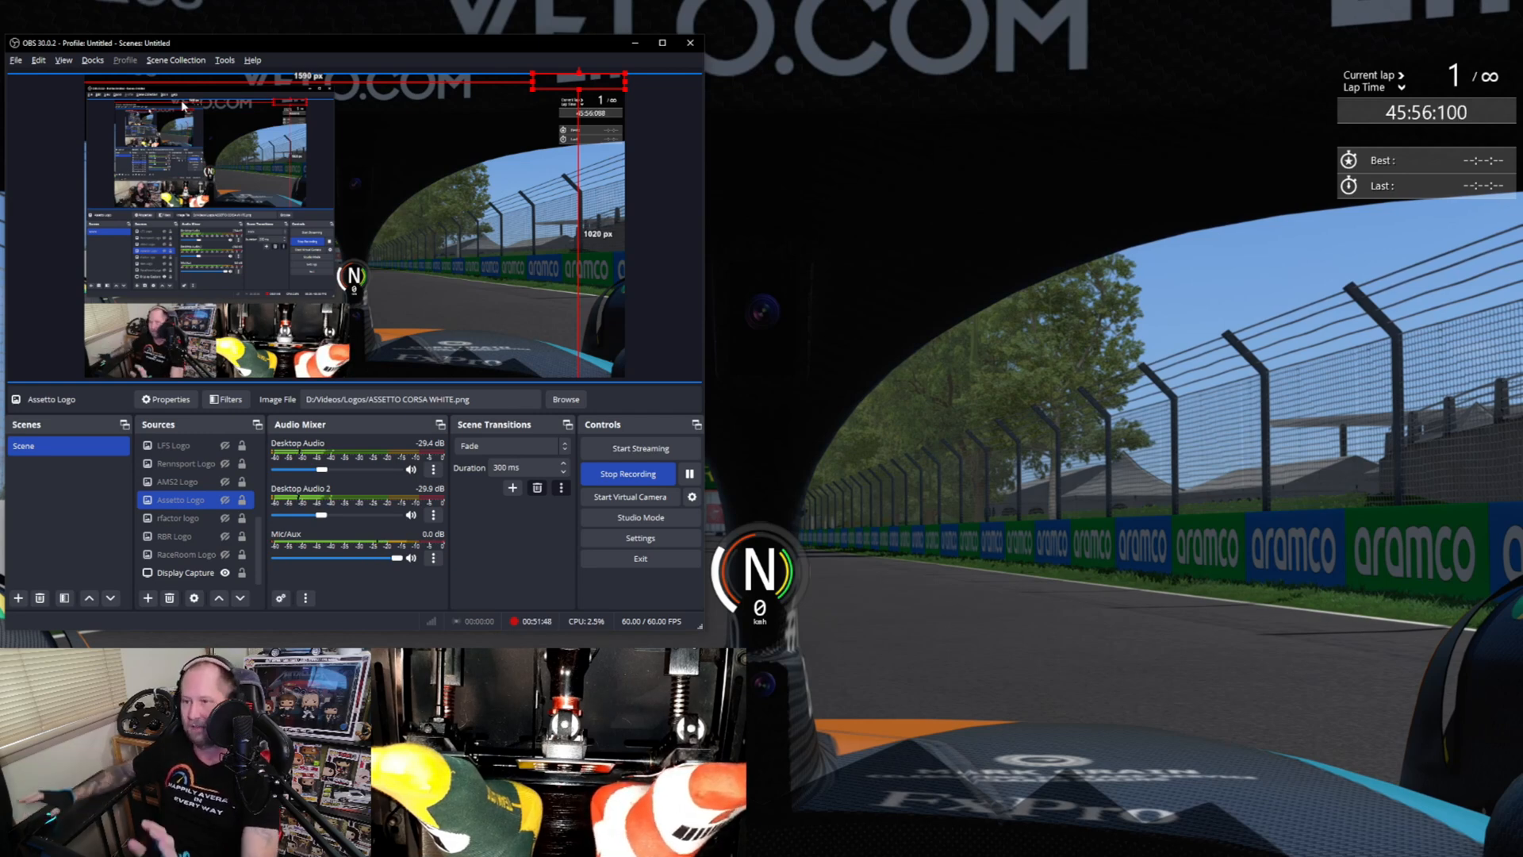
Show the Assetto Logo source and check the streaming service and server in the stream settings.
left_click(224, 501)
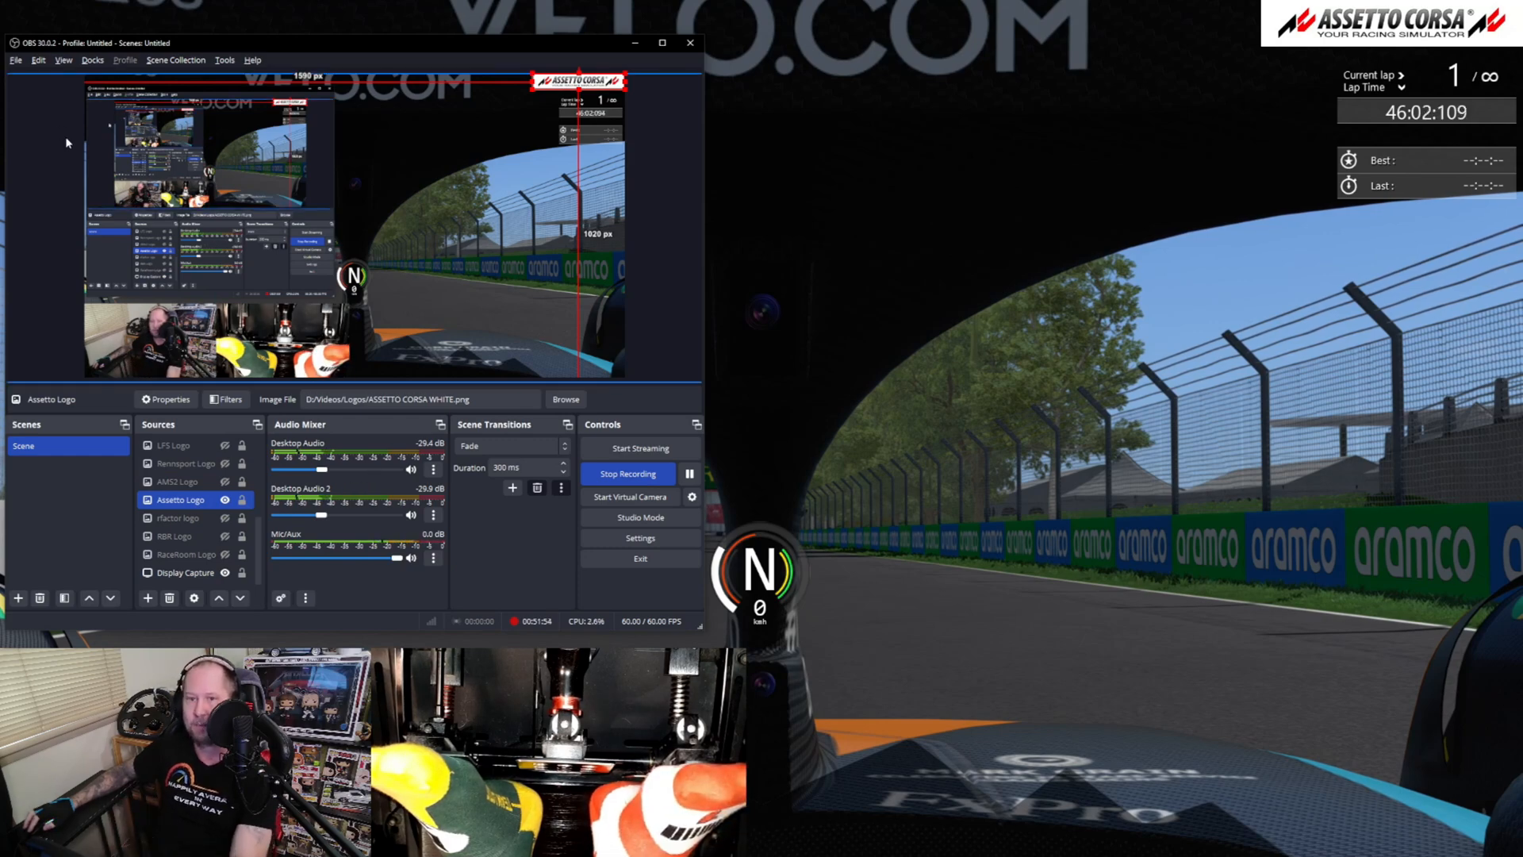
left_click(22, 62)
left_click(33, 116)
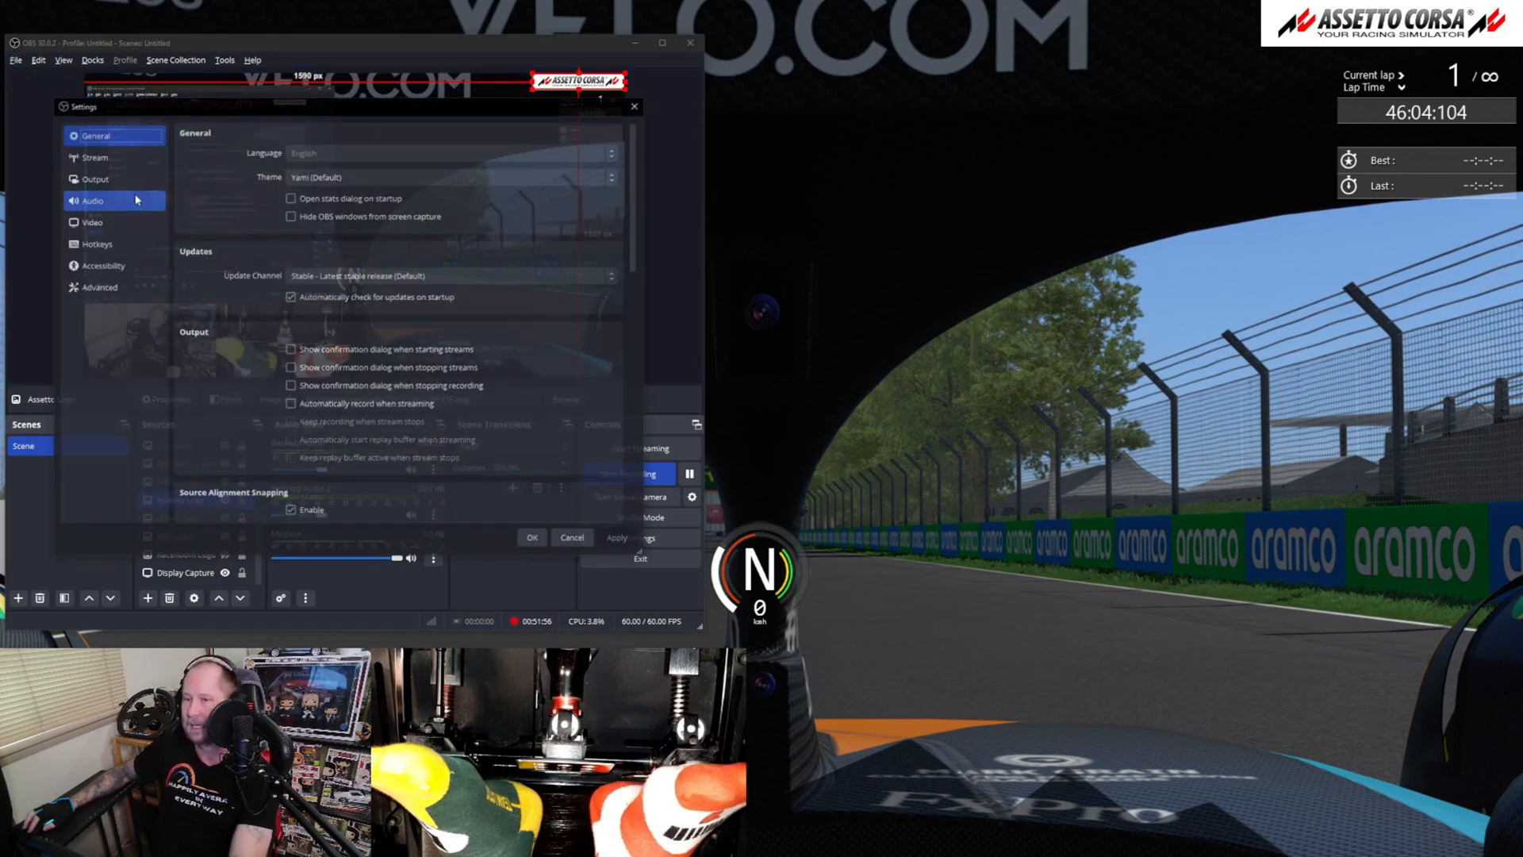
left_click(122, 161)
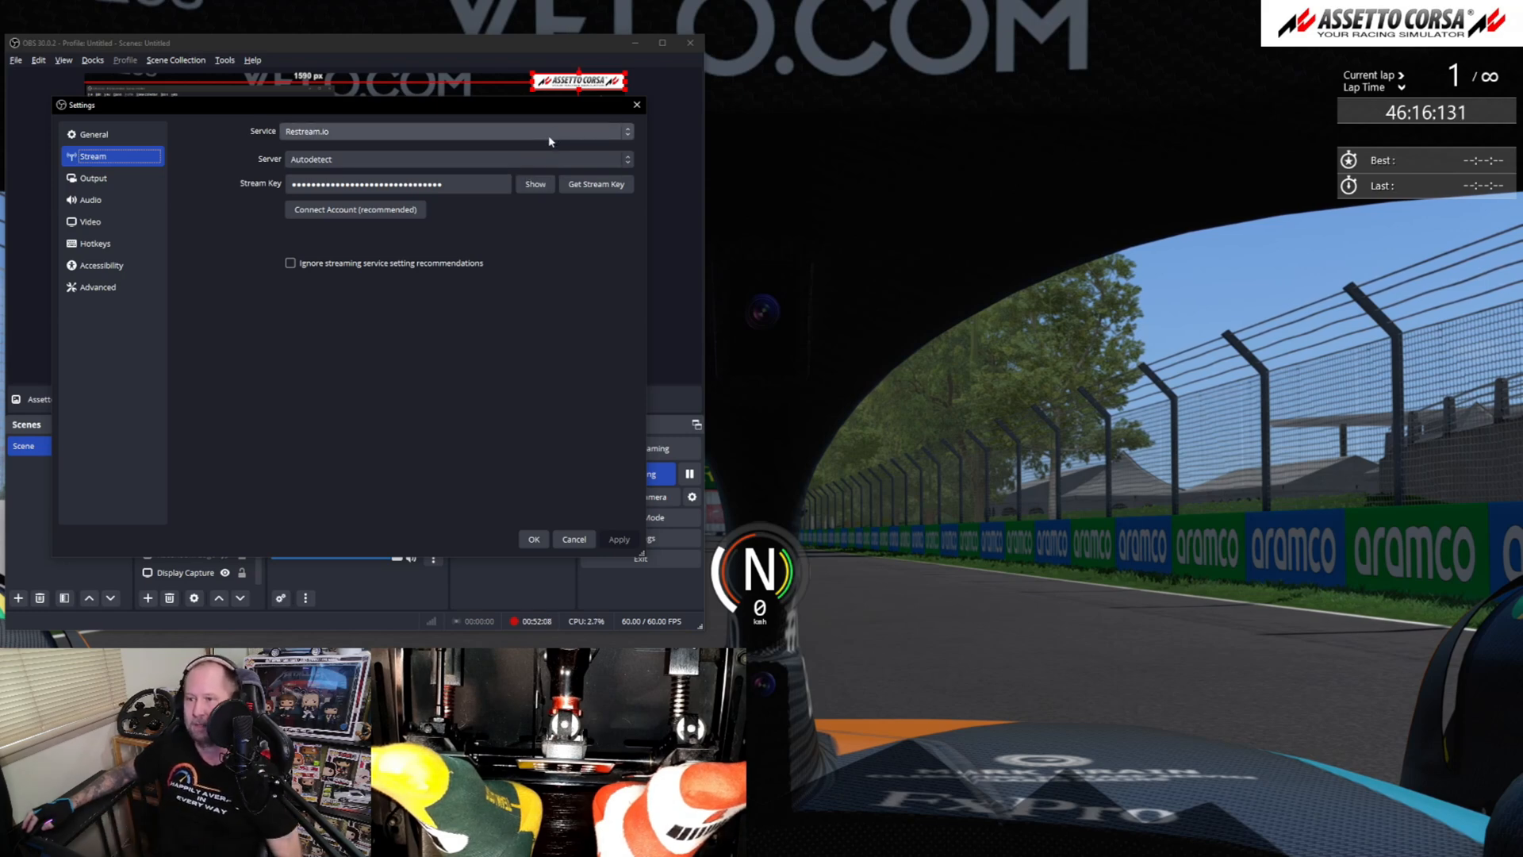
left_click(535, 540)
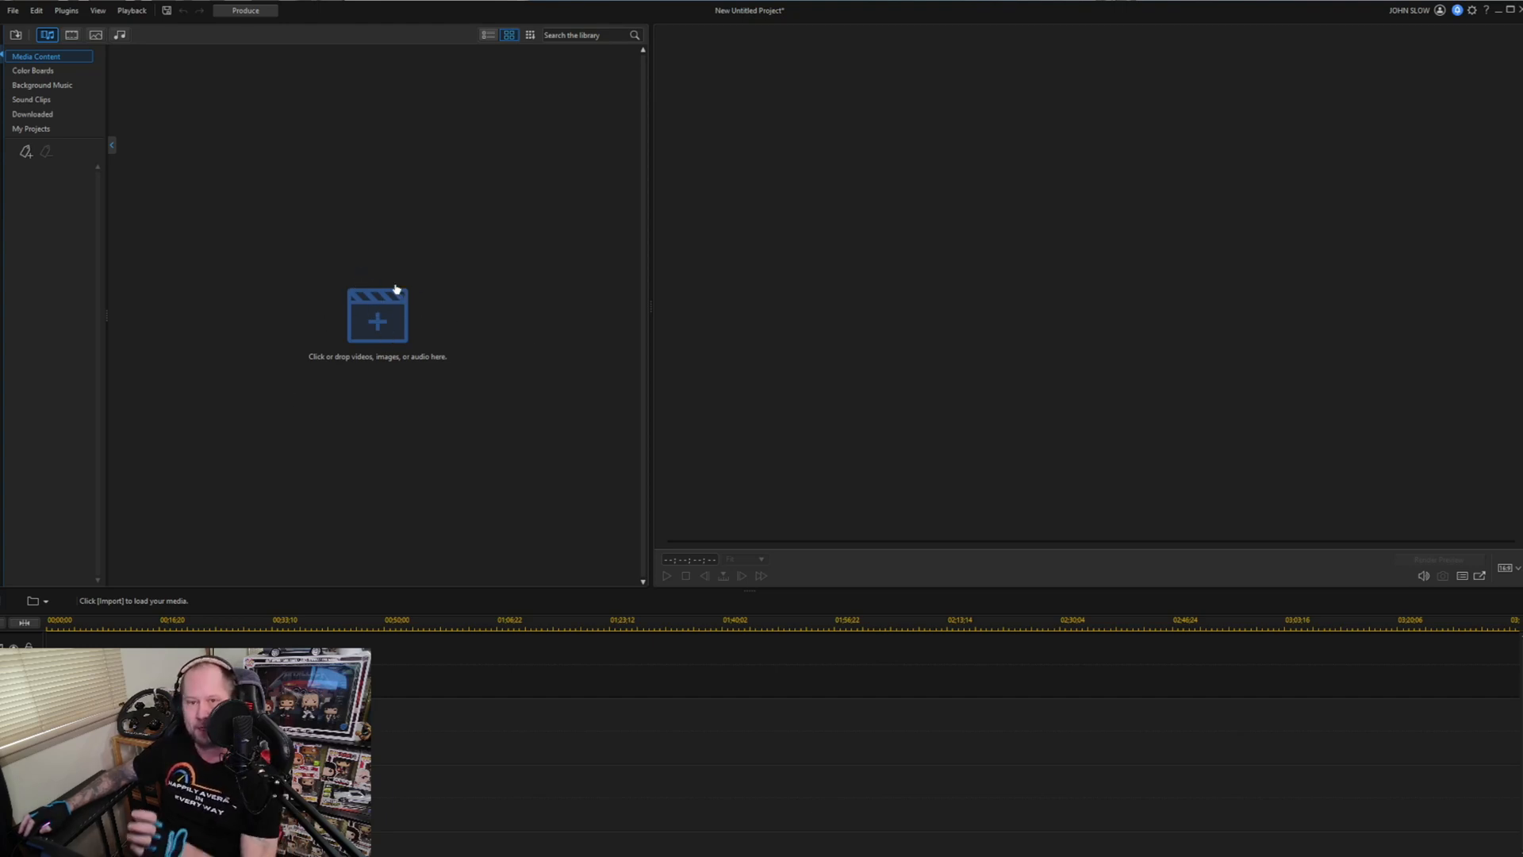
left_click(392, 340)
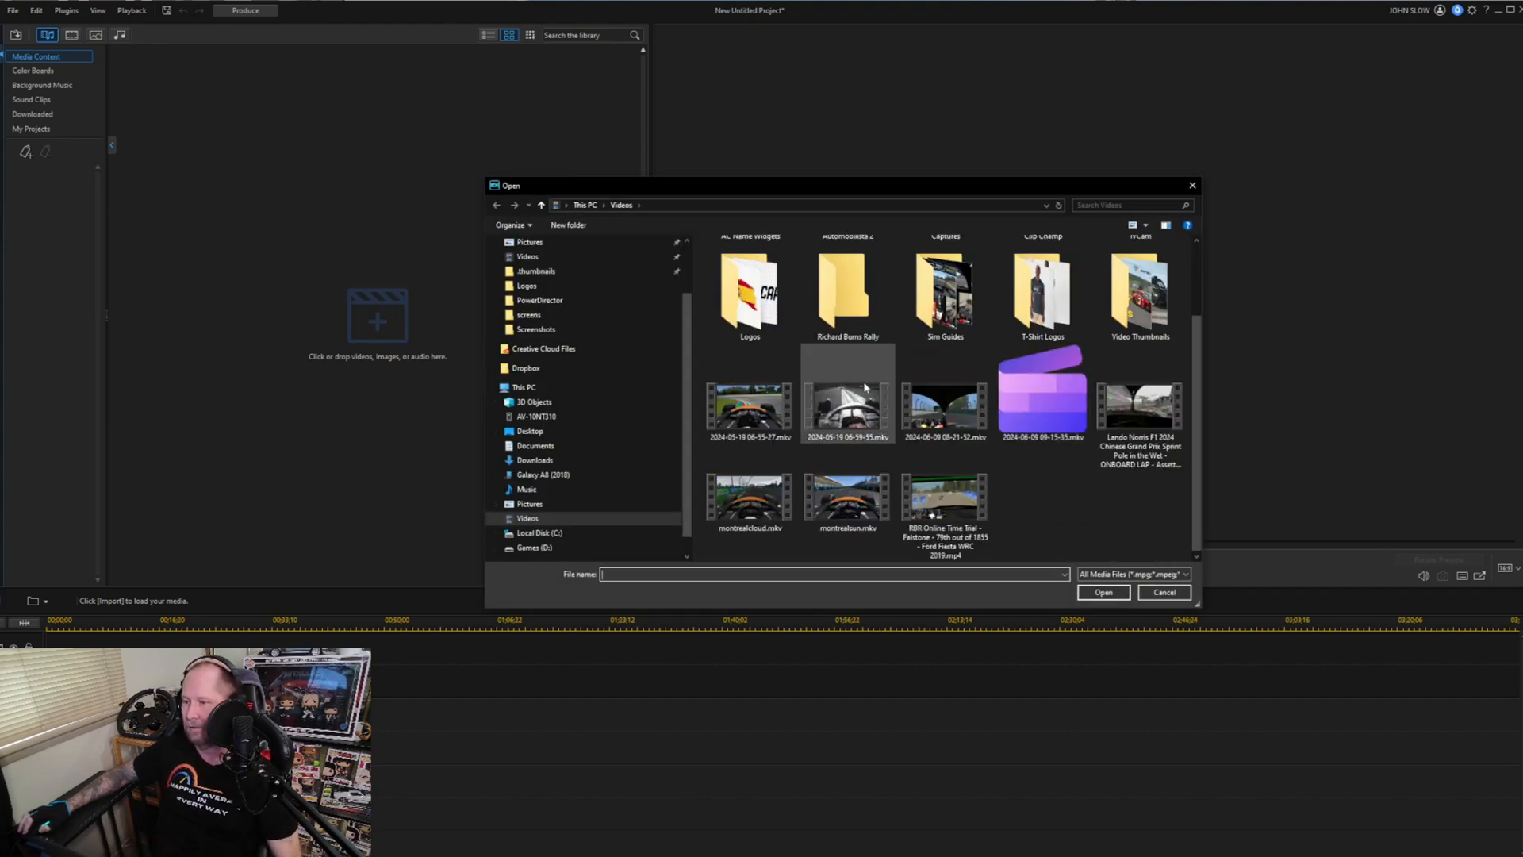
double_click(952, 436)
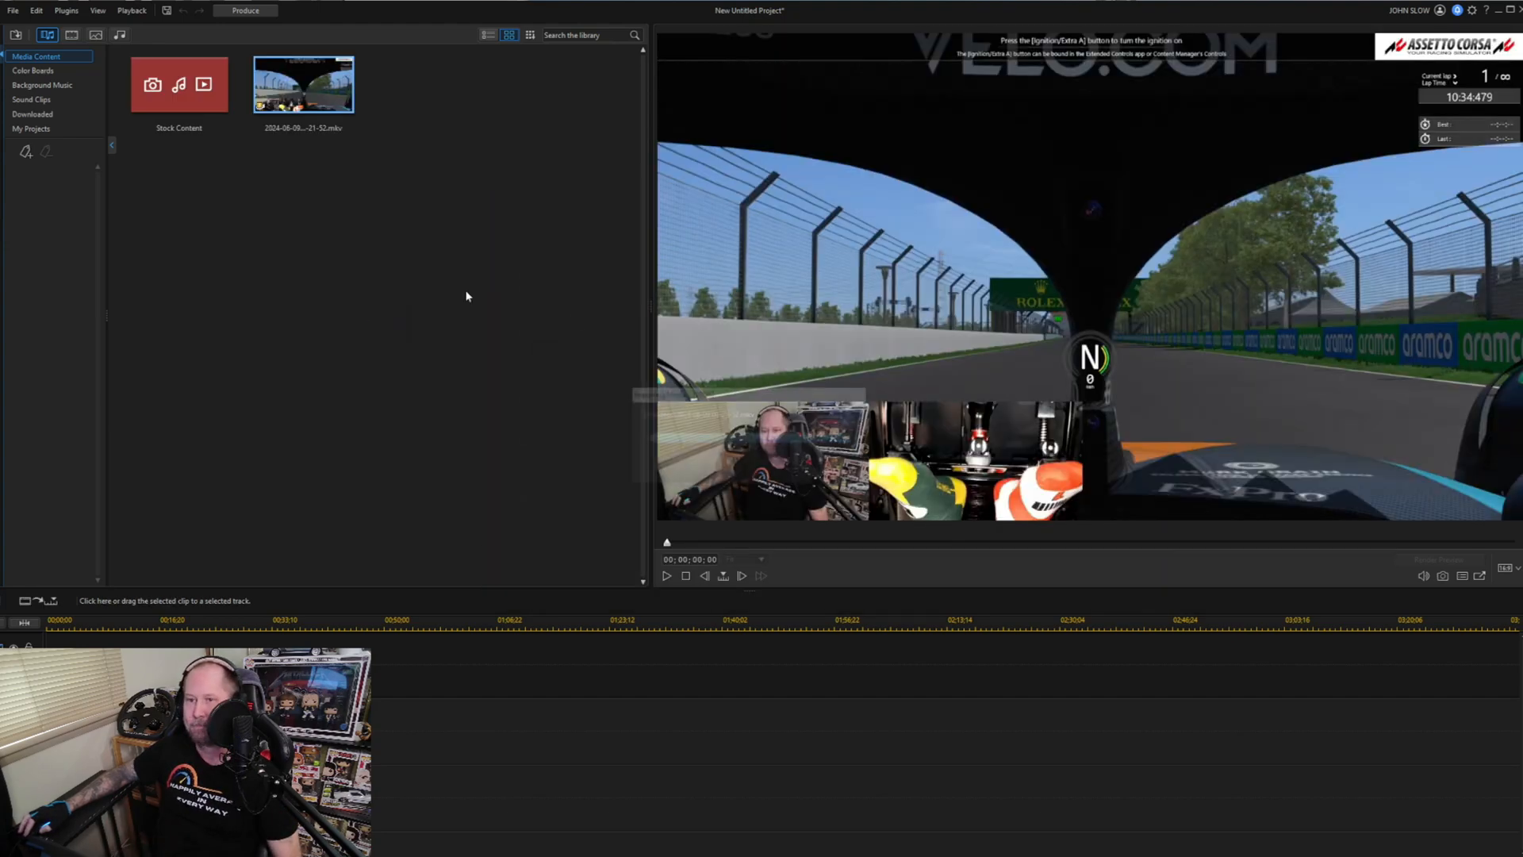
left_click_drag(306, 92, 115, 682)
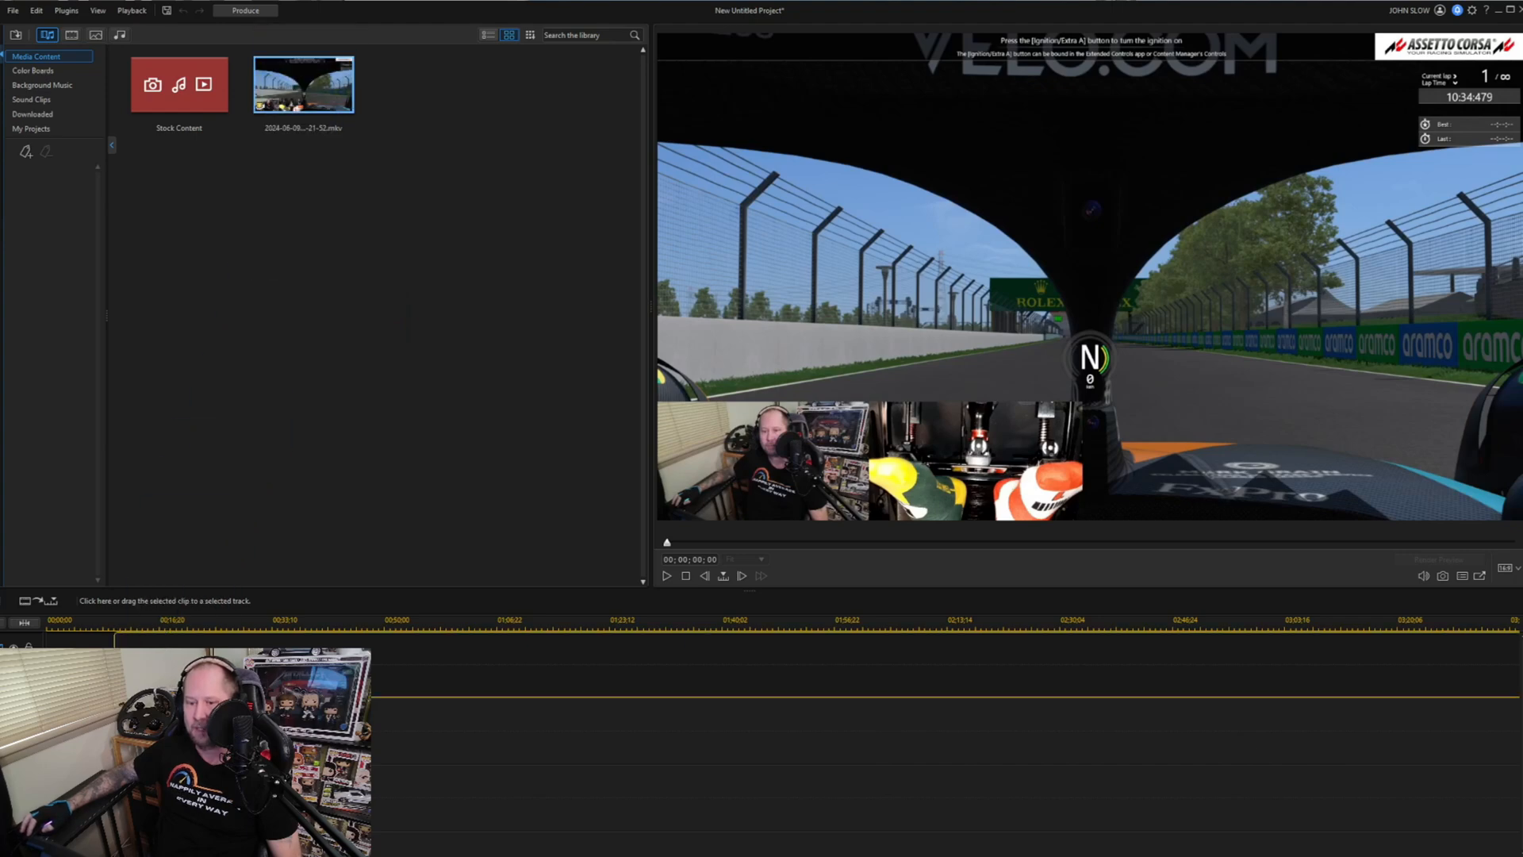
left_click_drag(176, 615, 115, 682)
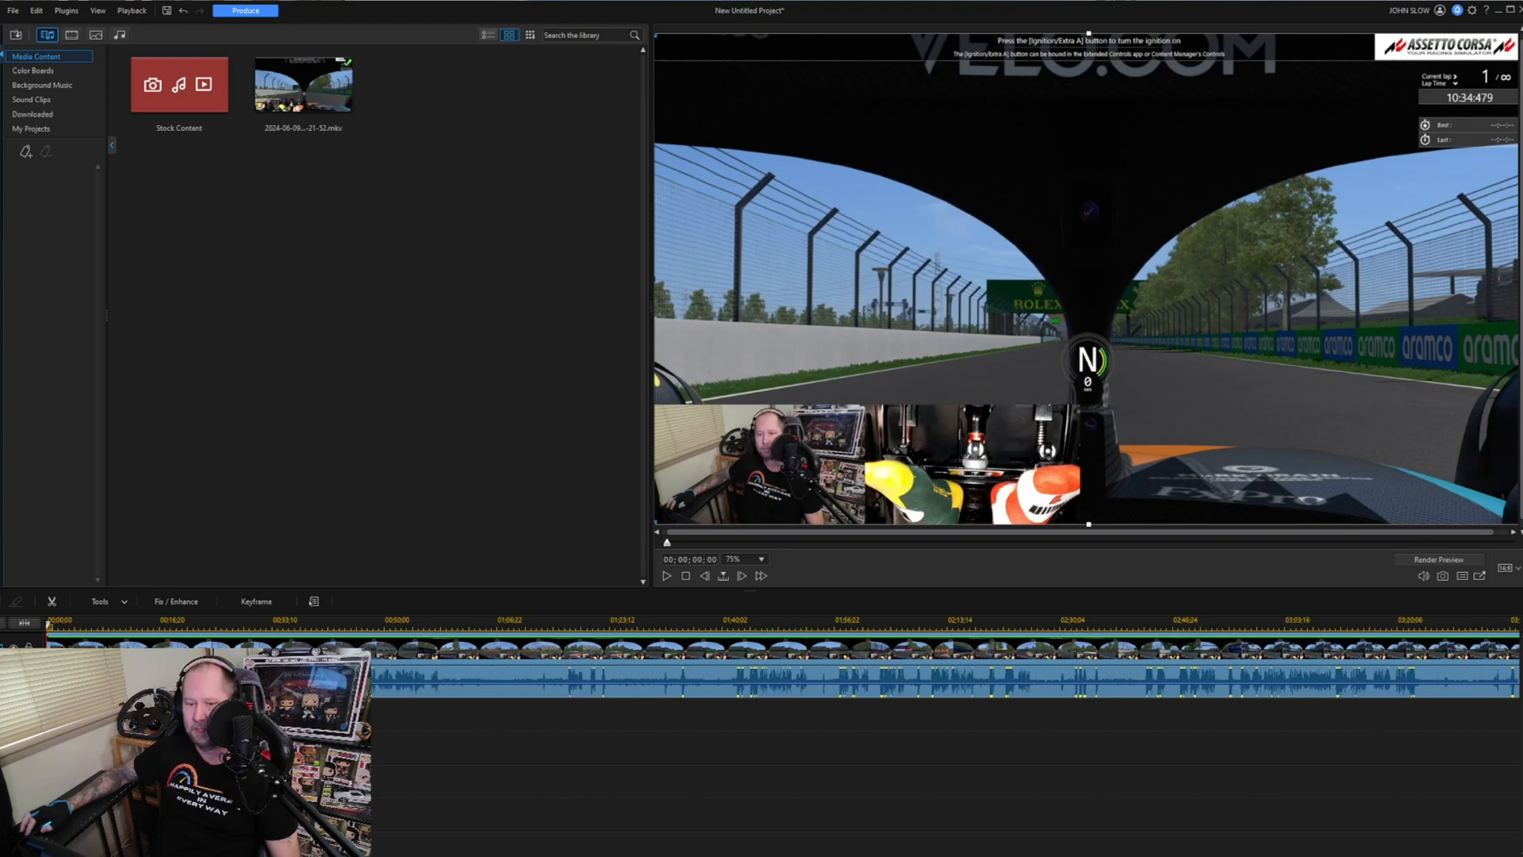
Cut the recording just after the timed lap starts, at about 29 seconds, and move the playhead a few frames earlier.
left_click_drag(49, 626, 155, 632)
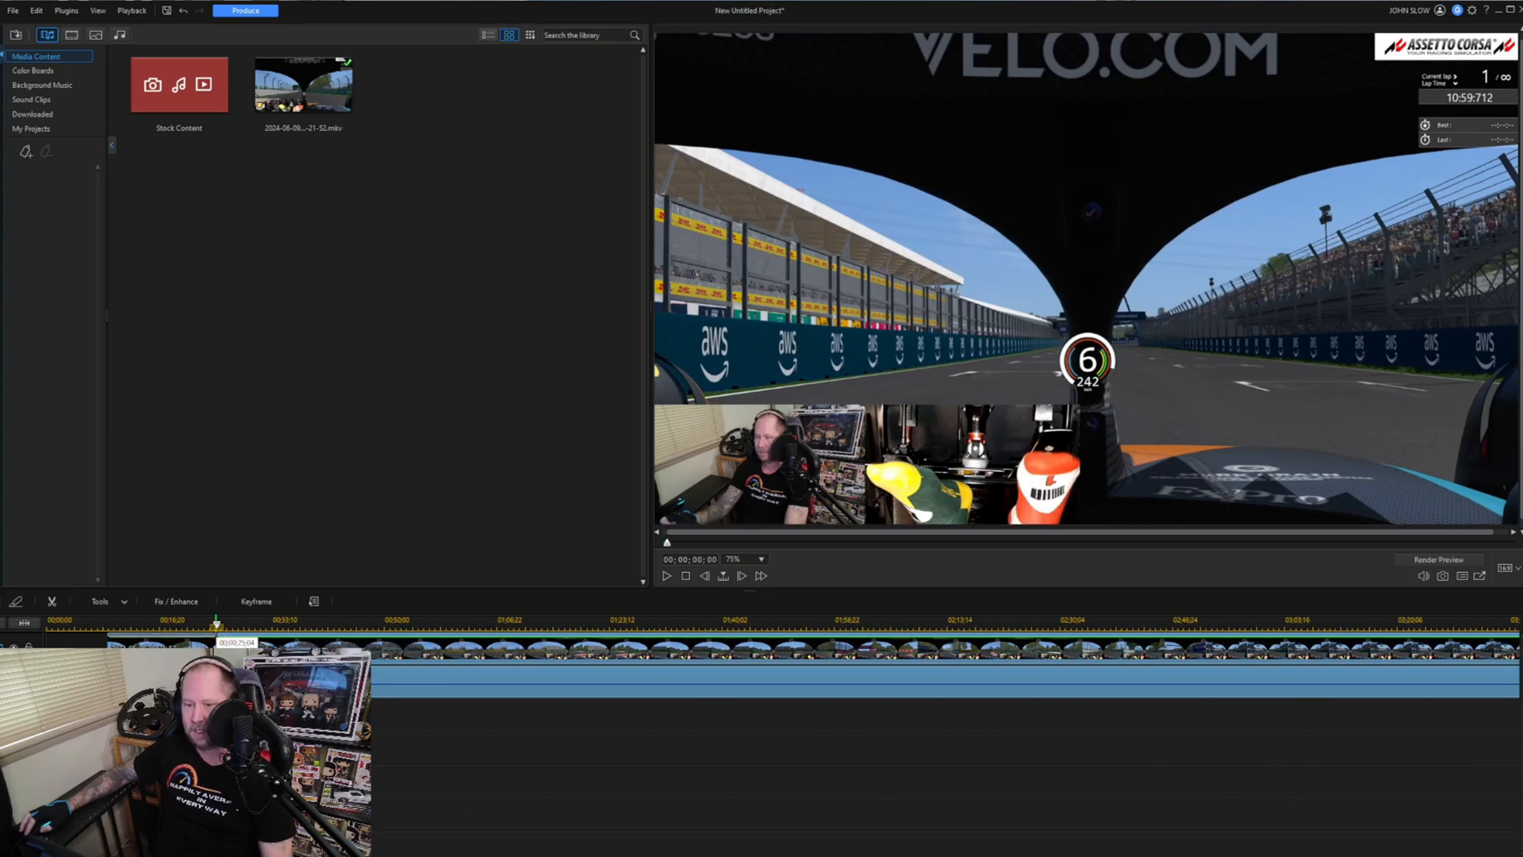
left_click_drag(216, 626, 242, 625)
left_click(237, 632)
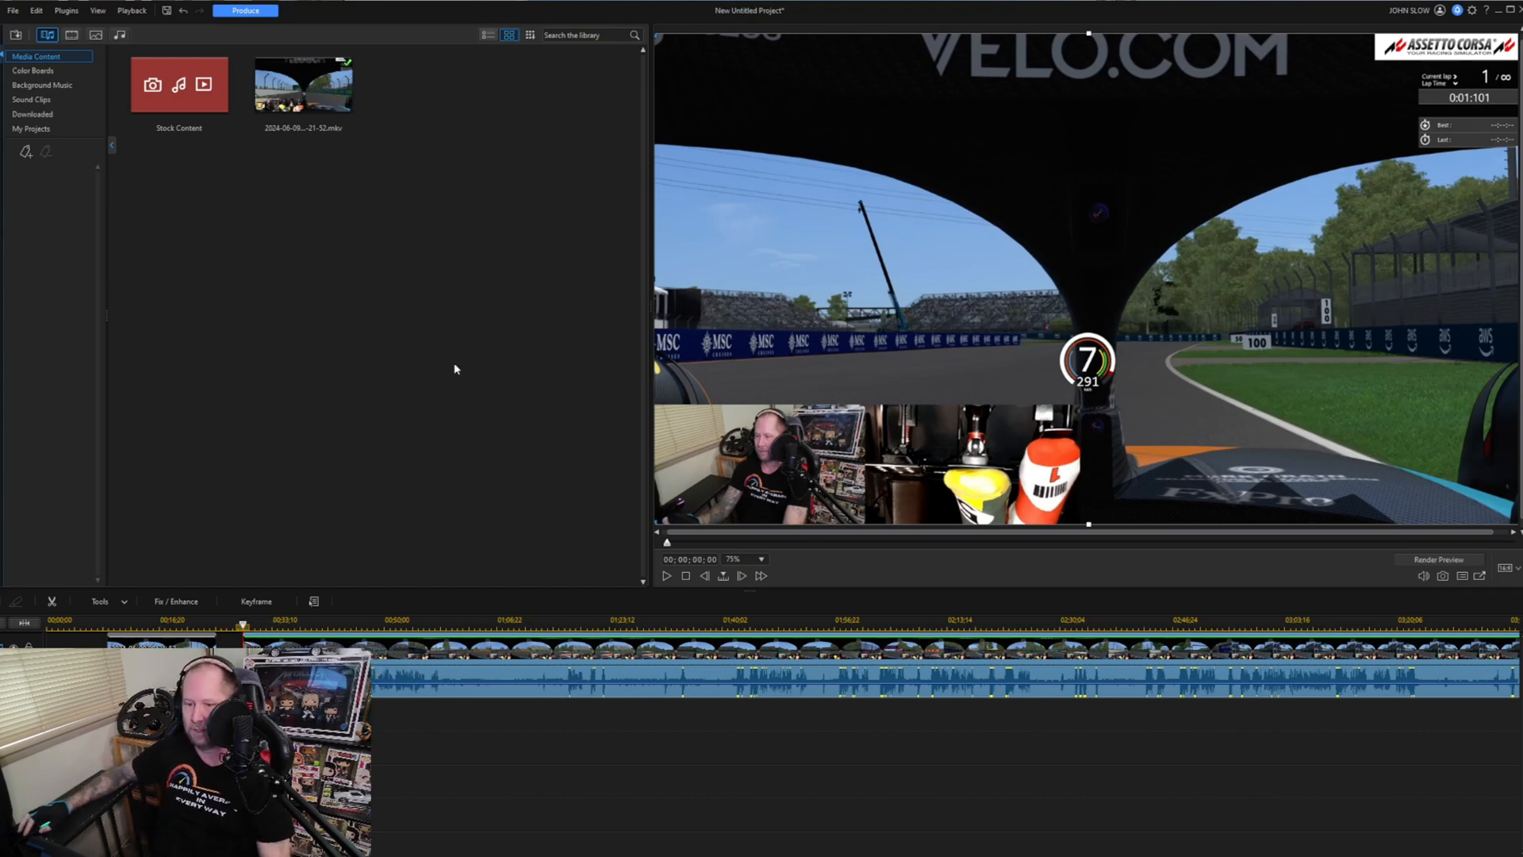
scroll(243, 682, "up", 8)
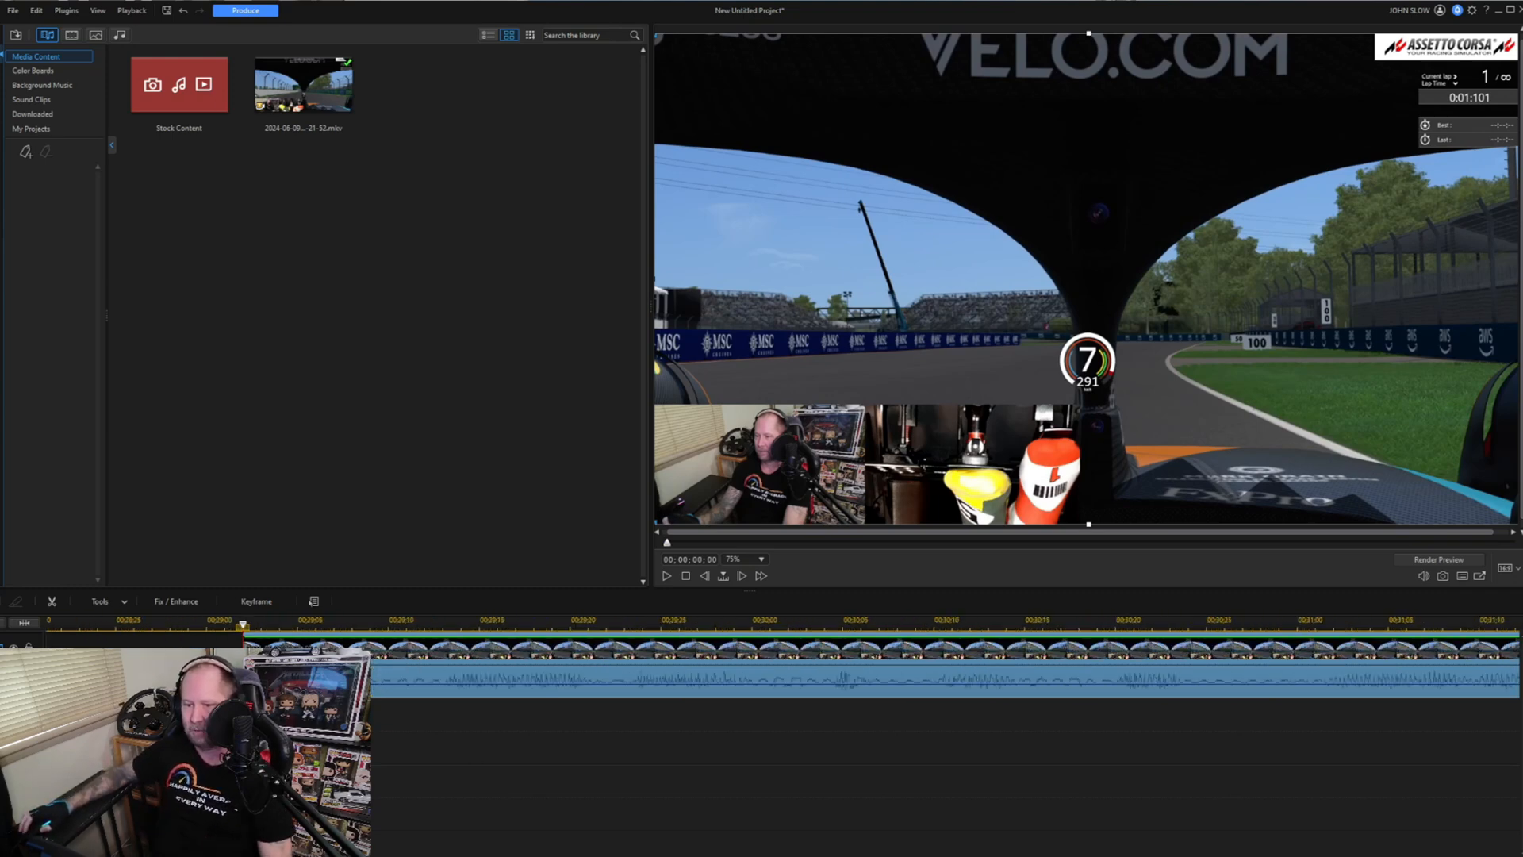
left_click(170, 624)
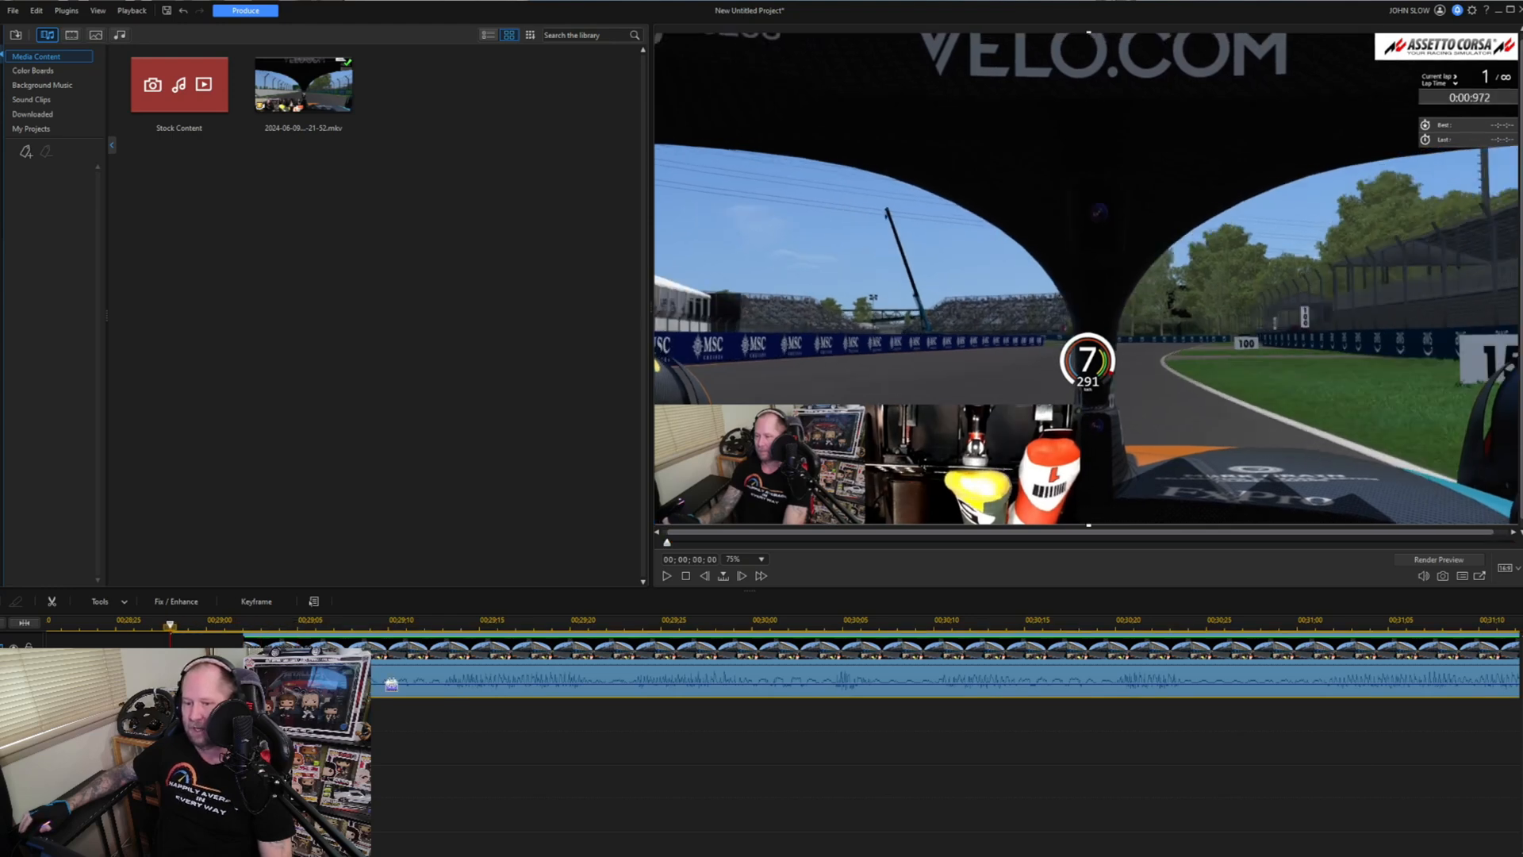
scroll(388, 682, "down", 8)
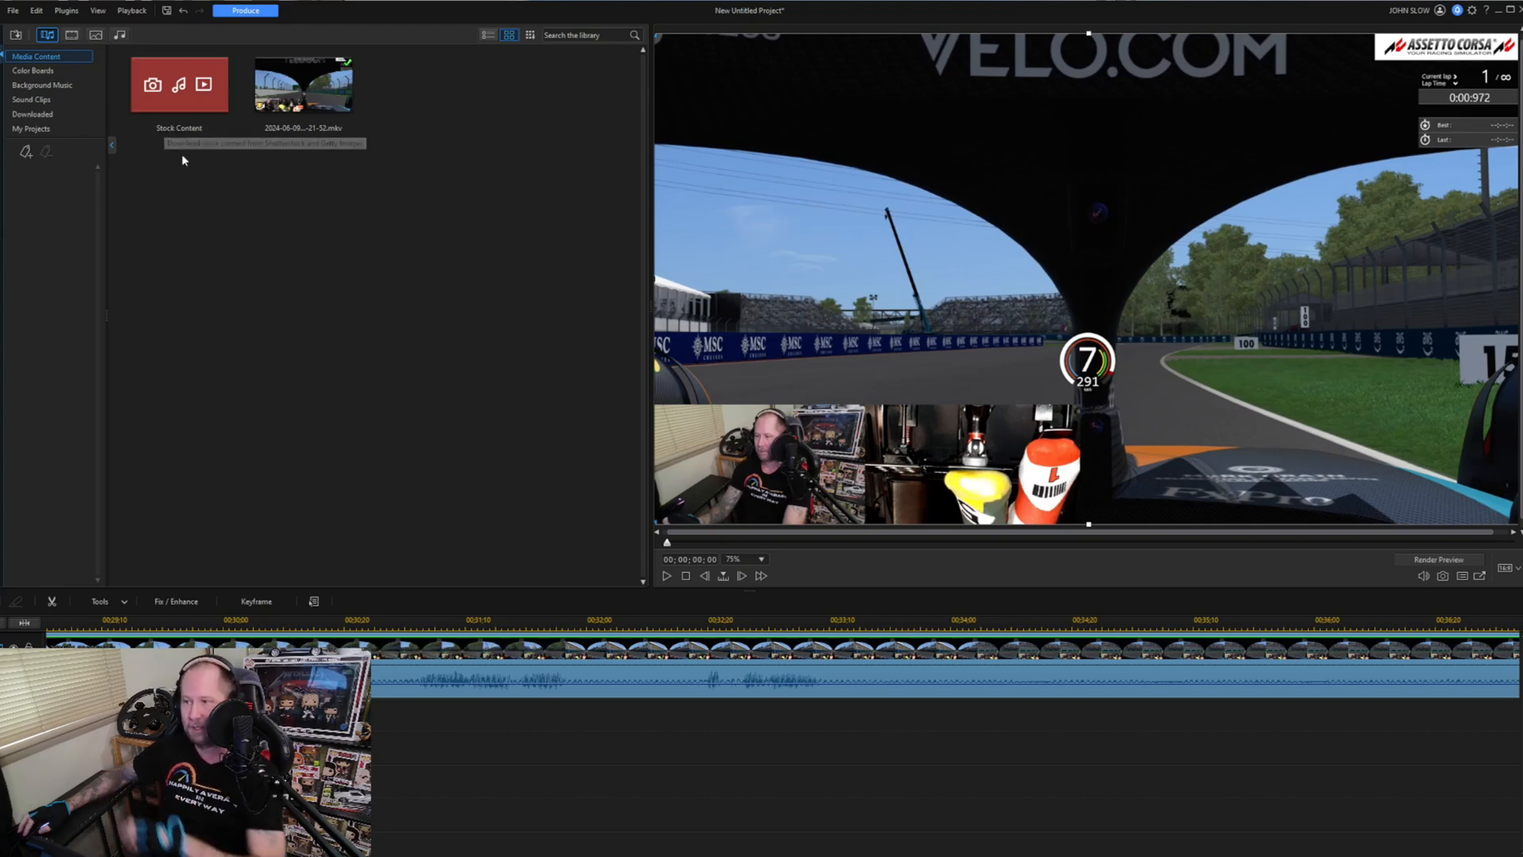
Import montrealsun.mkv and place it on the second timeline track beneath the first recording.
left_click(16, 35)
left_click(59, 51)
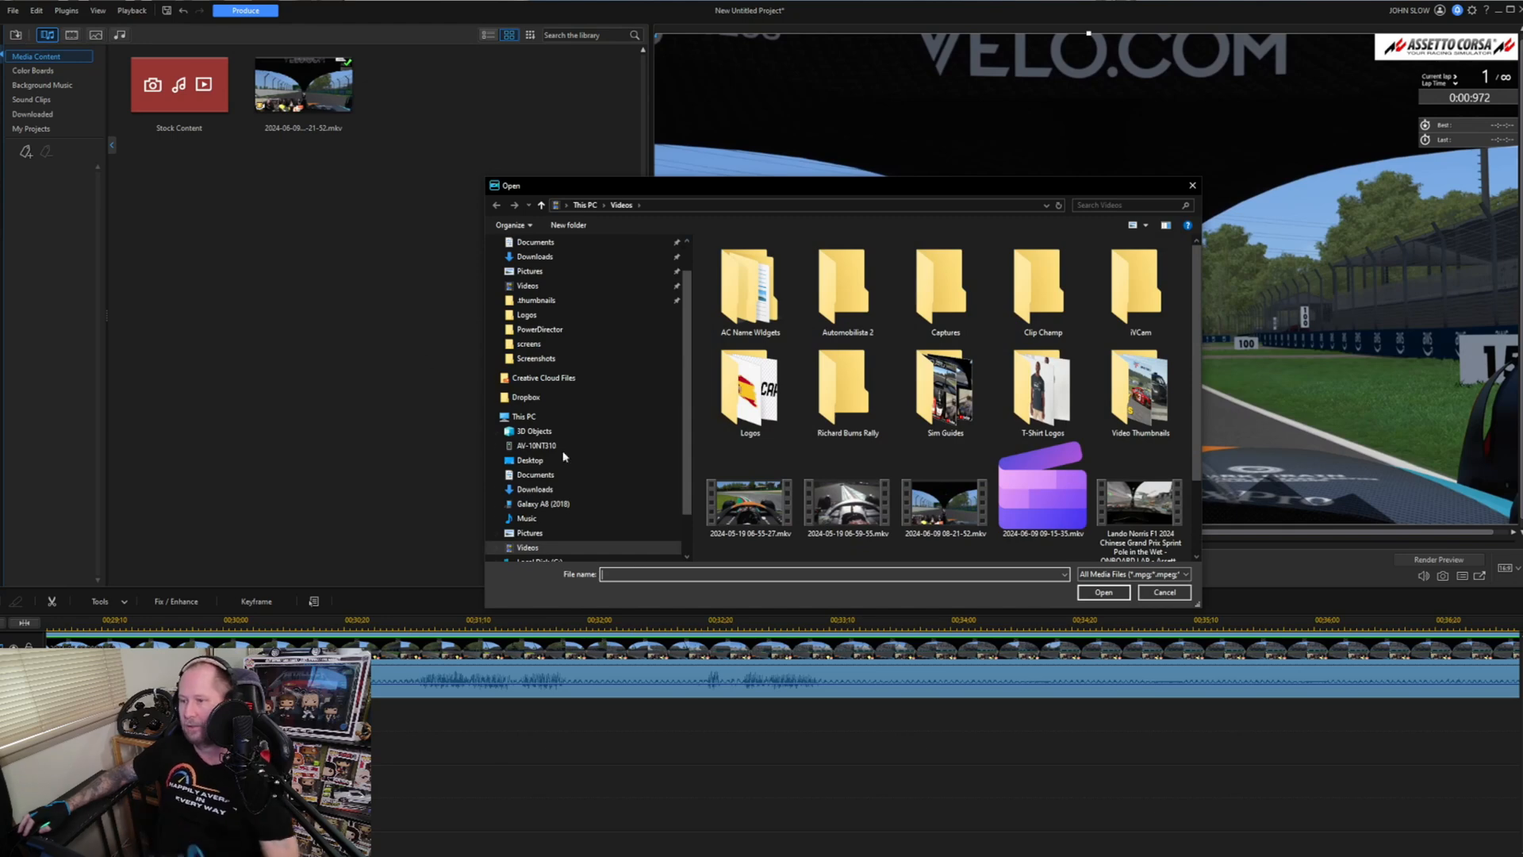
scroll(925, 534, "down", 2)
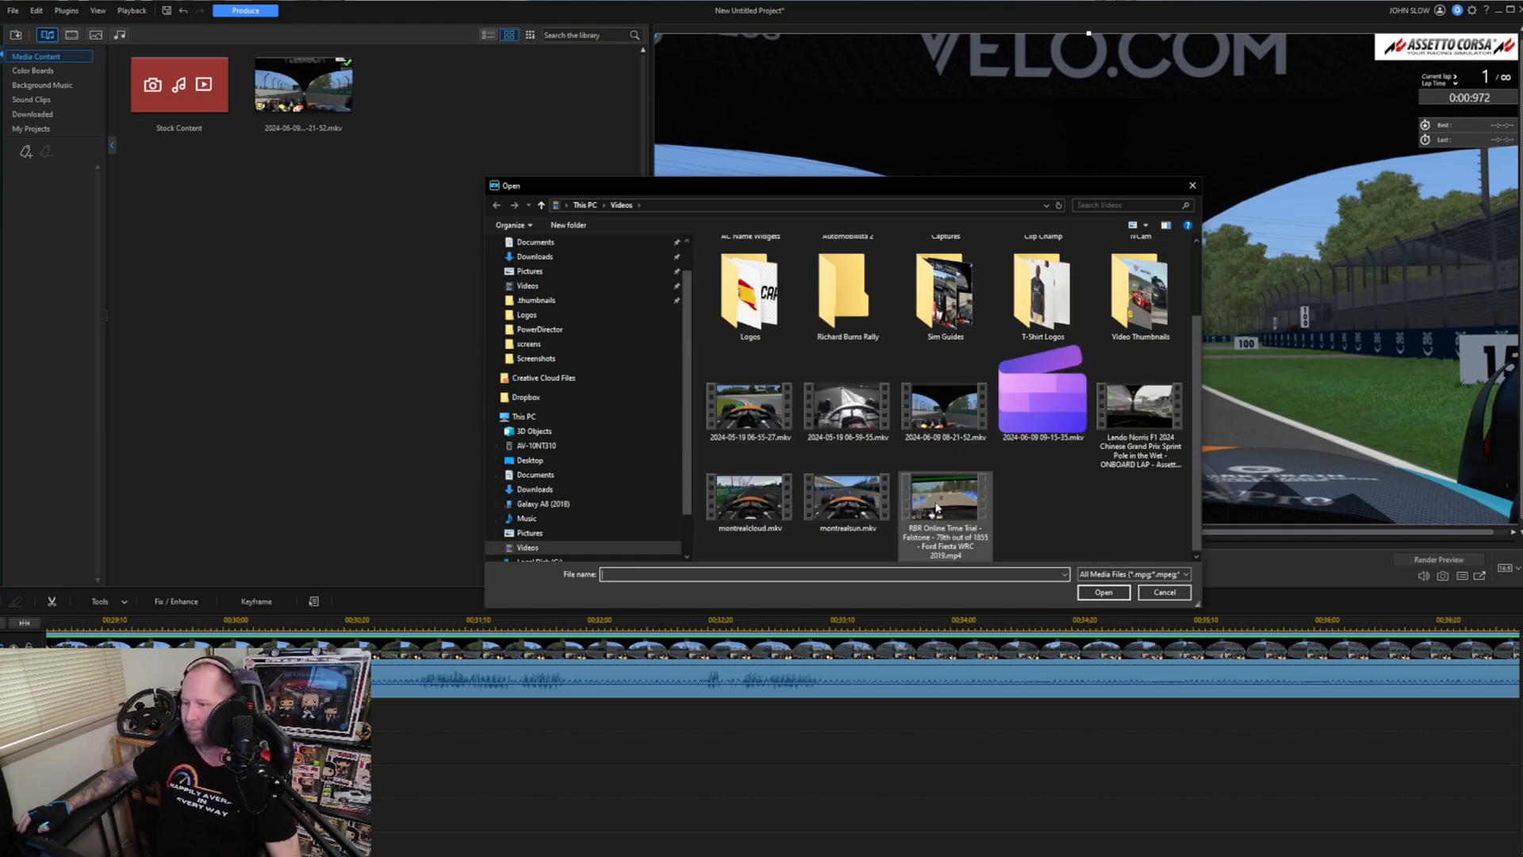
double_click(873, 524)
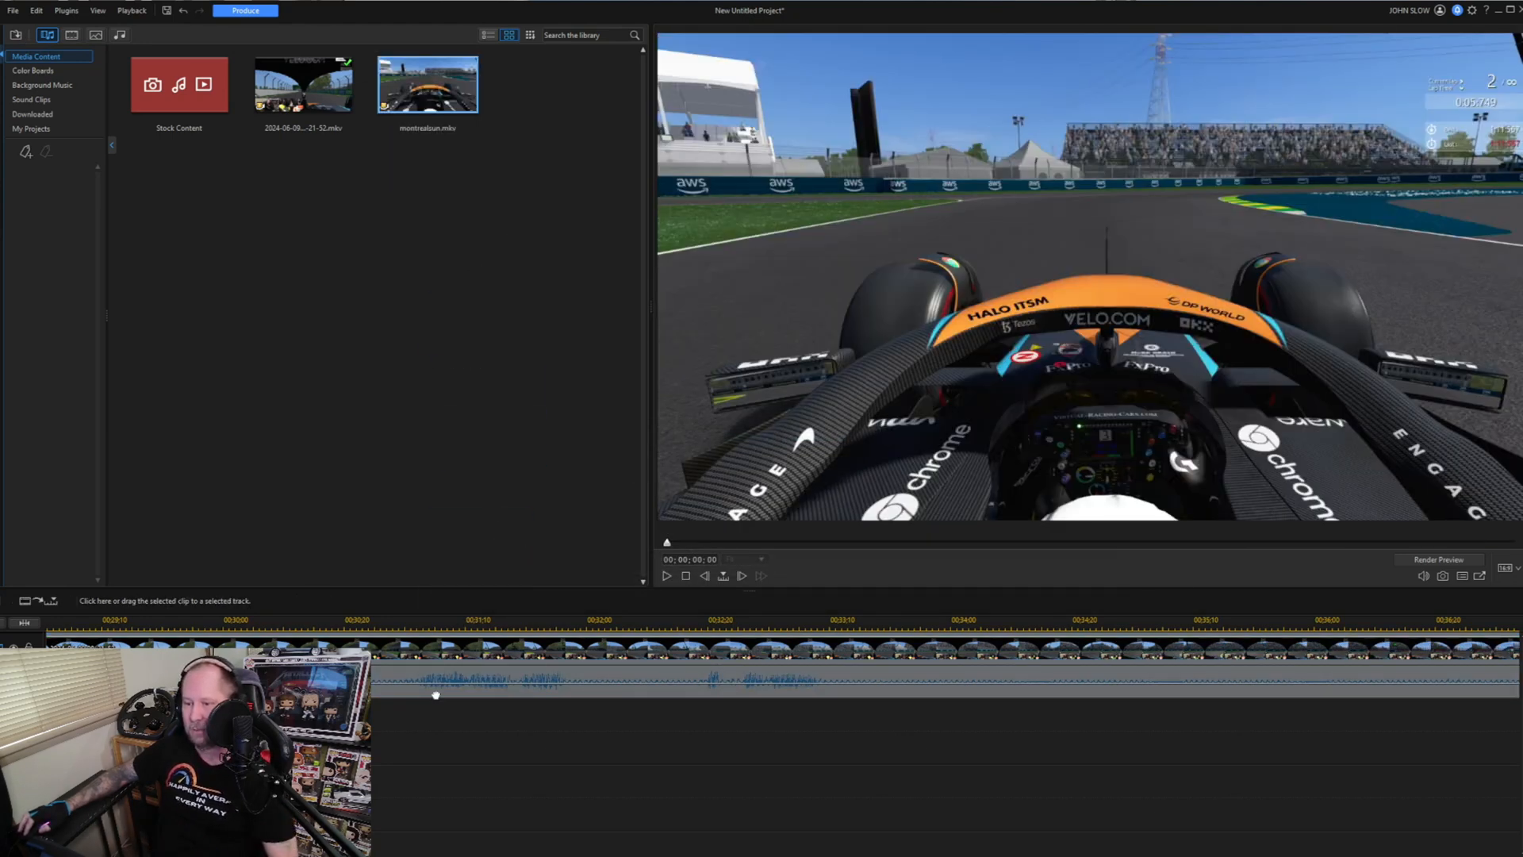
left_click(436, 695)
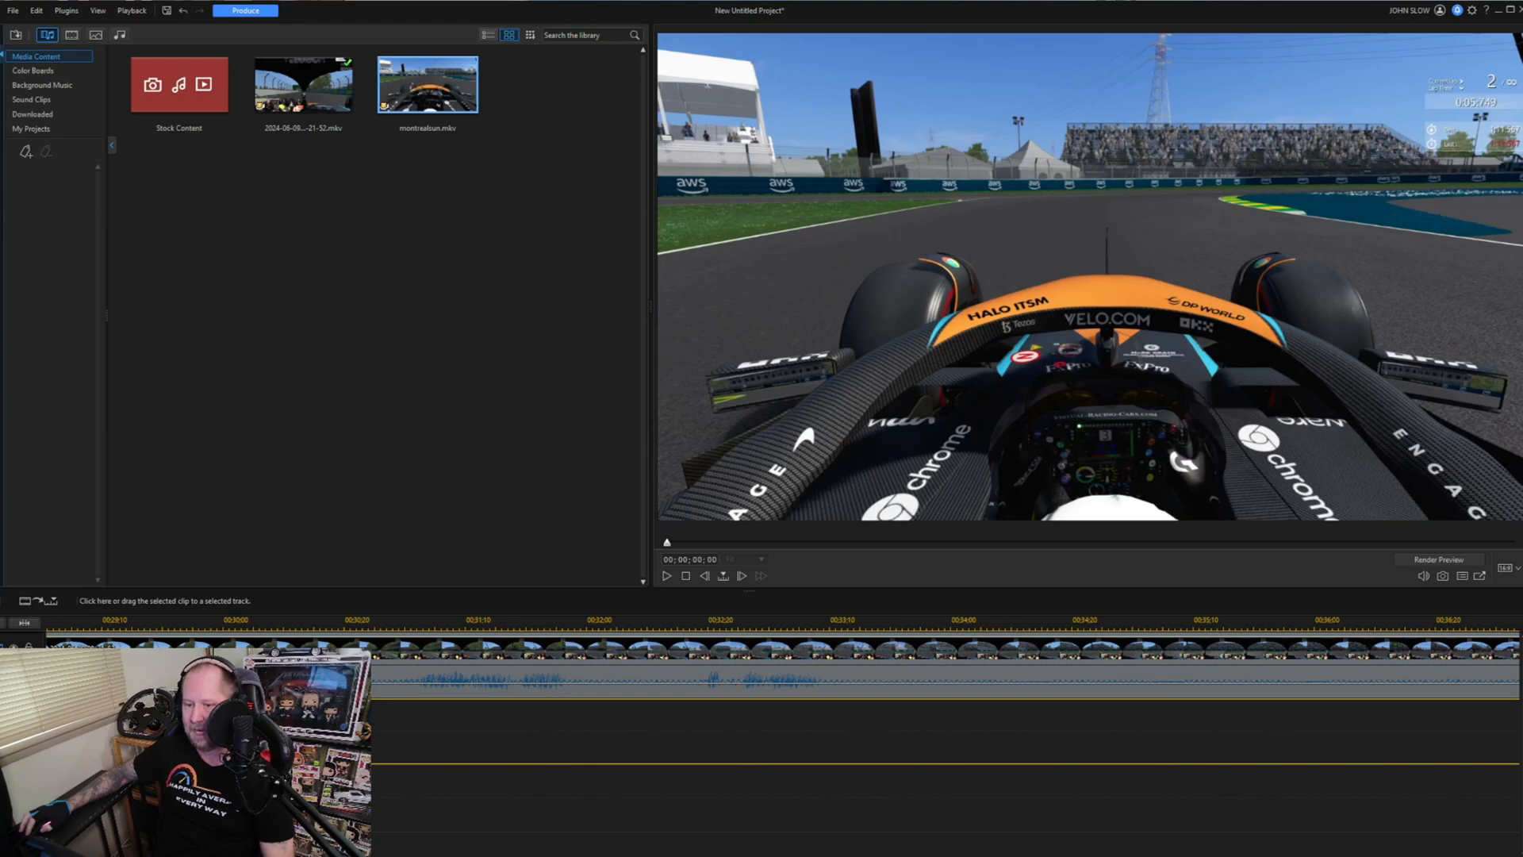
left_click_drag(372, 729, 157, 730)
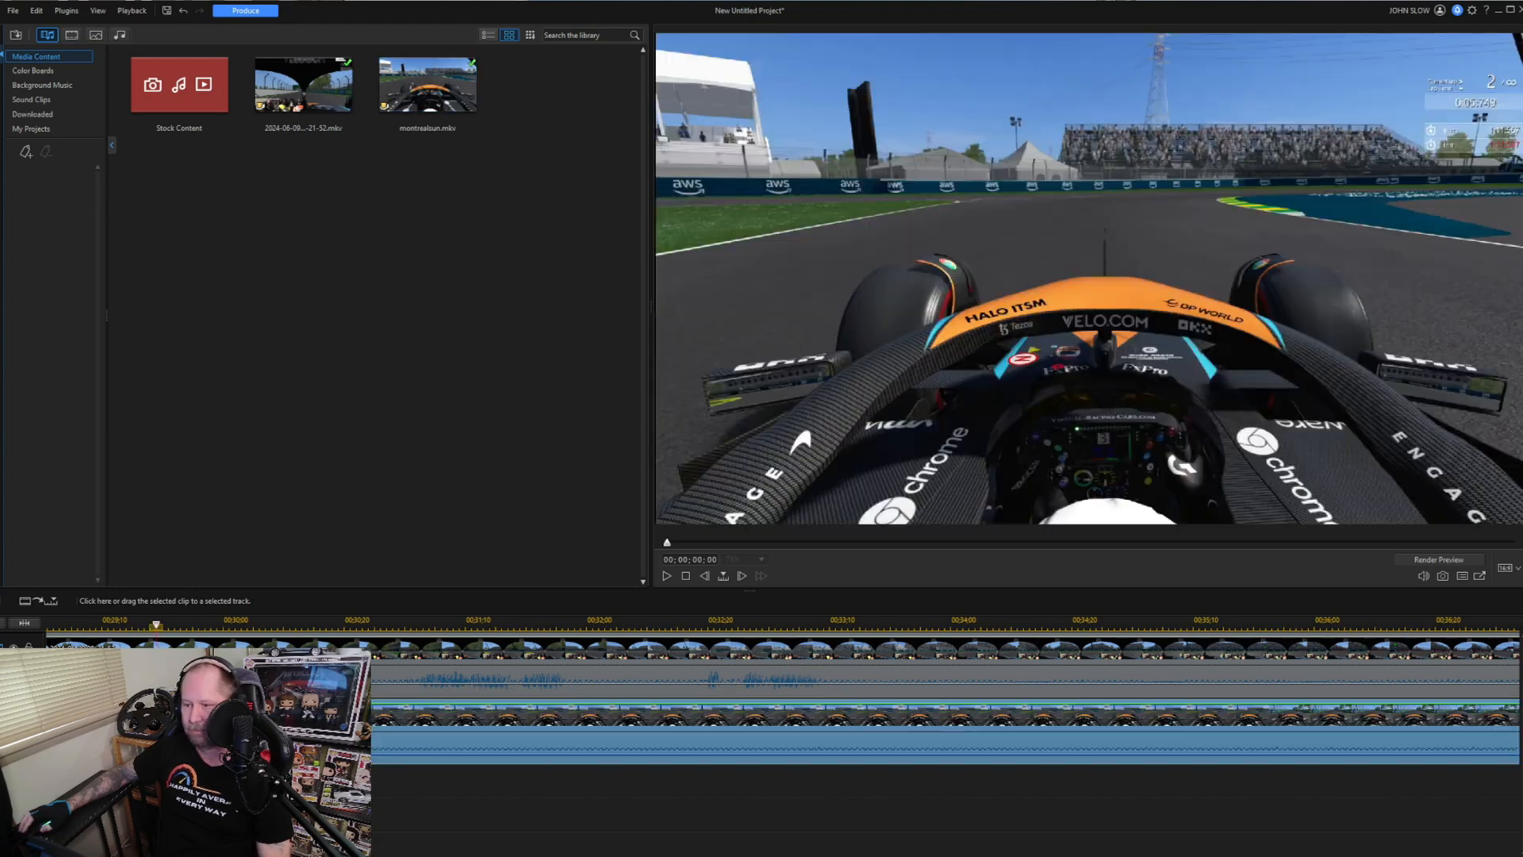
Shrink the montrealsun.mkv clip into a small picture-in-picture in the upper-right of the video frame, just below the lap timer.
scroll(318, 738, "down", 2)
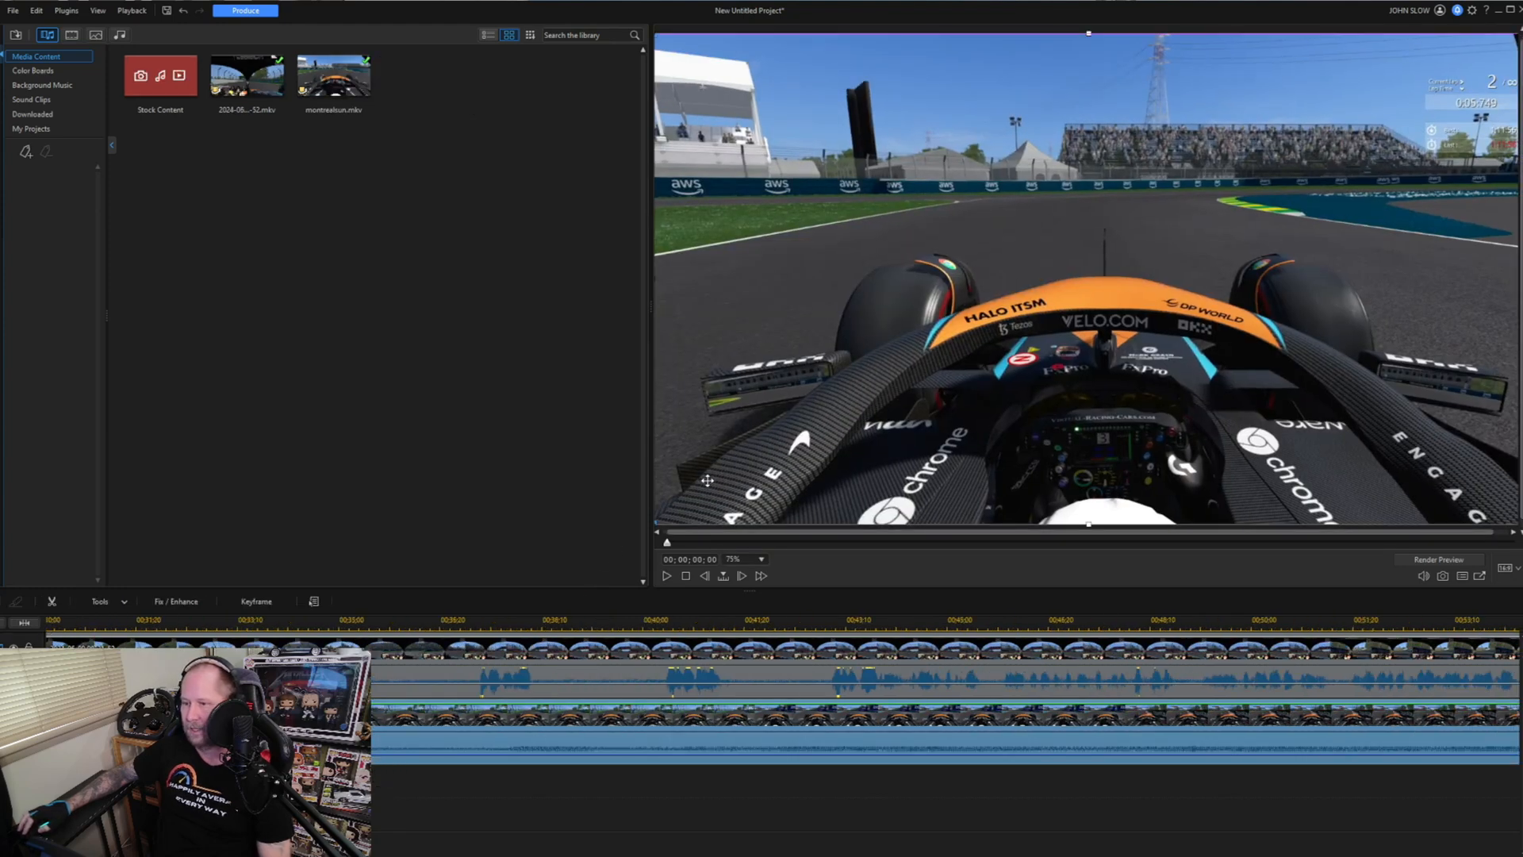
left_click_drag(676, 520, 1385, 217)
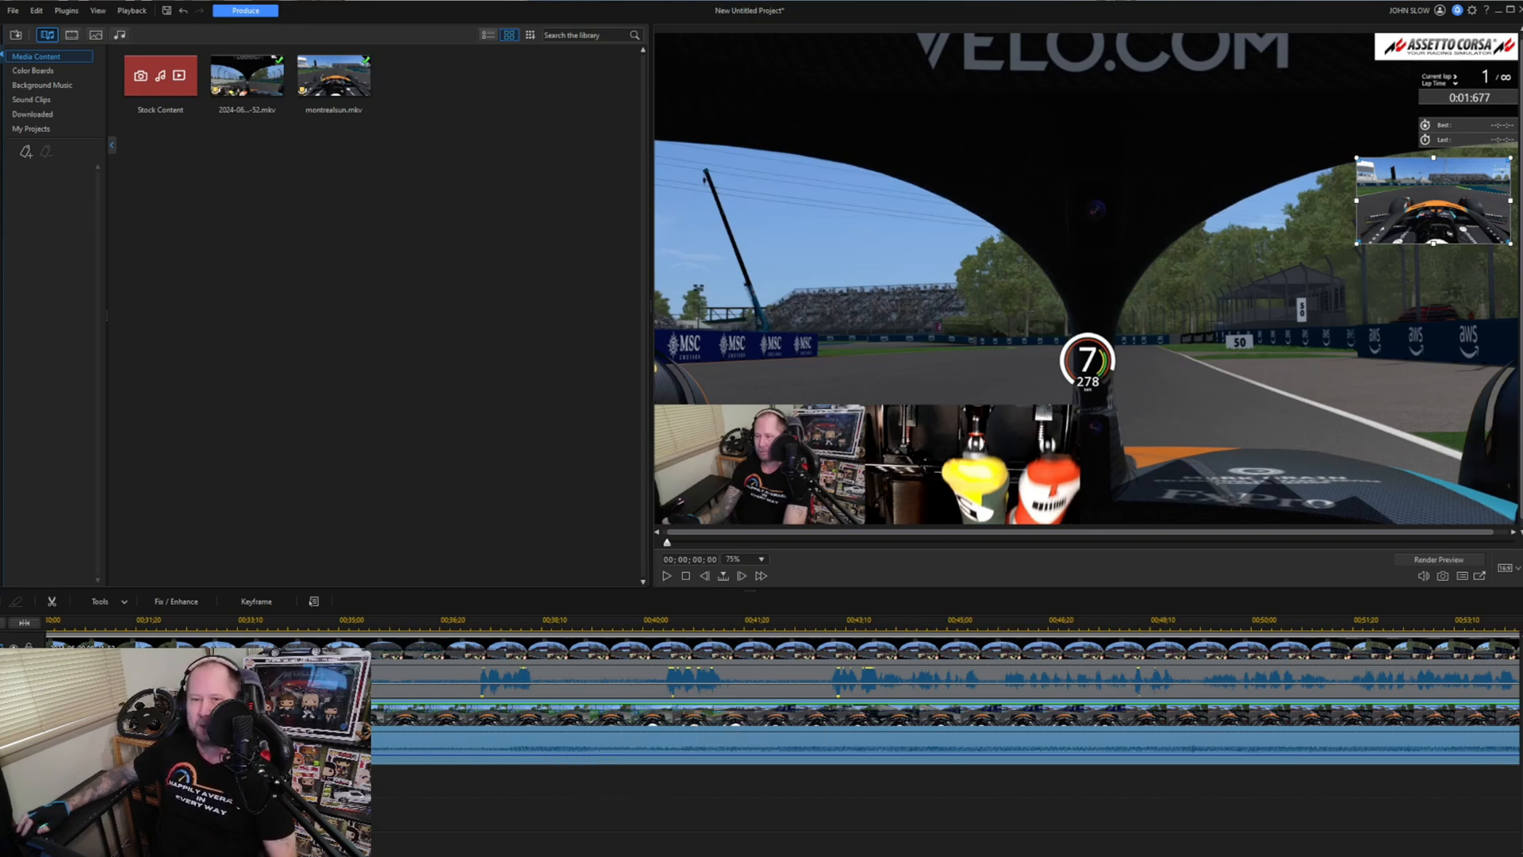
Show the General transitions and check the picture-in-picture overlay at about 37 seconds on the timeline.
left_click(2, 113)
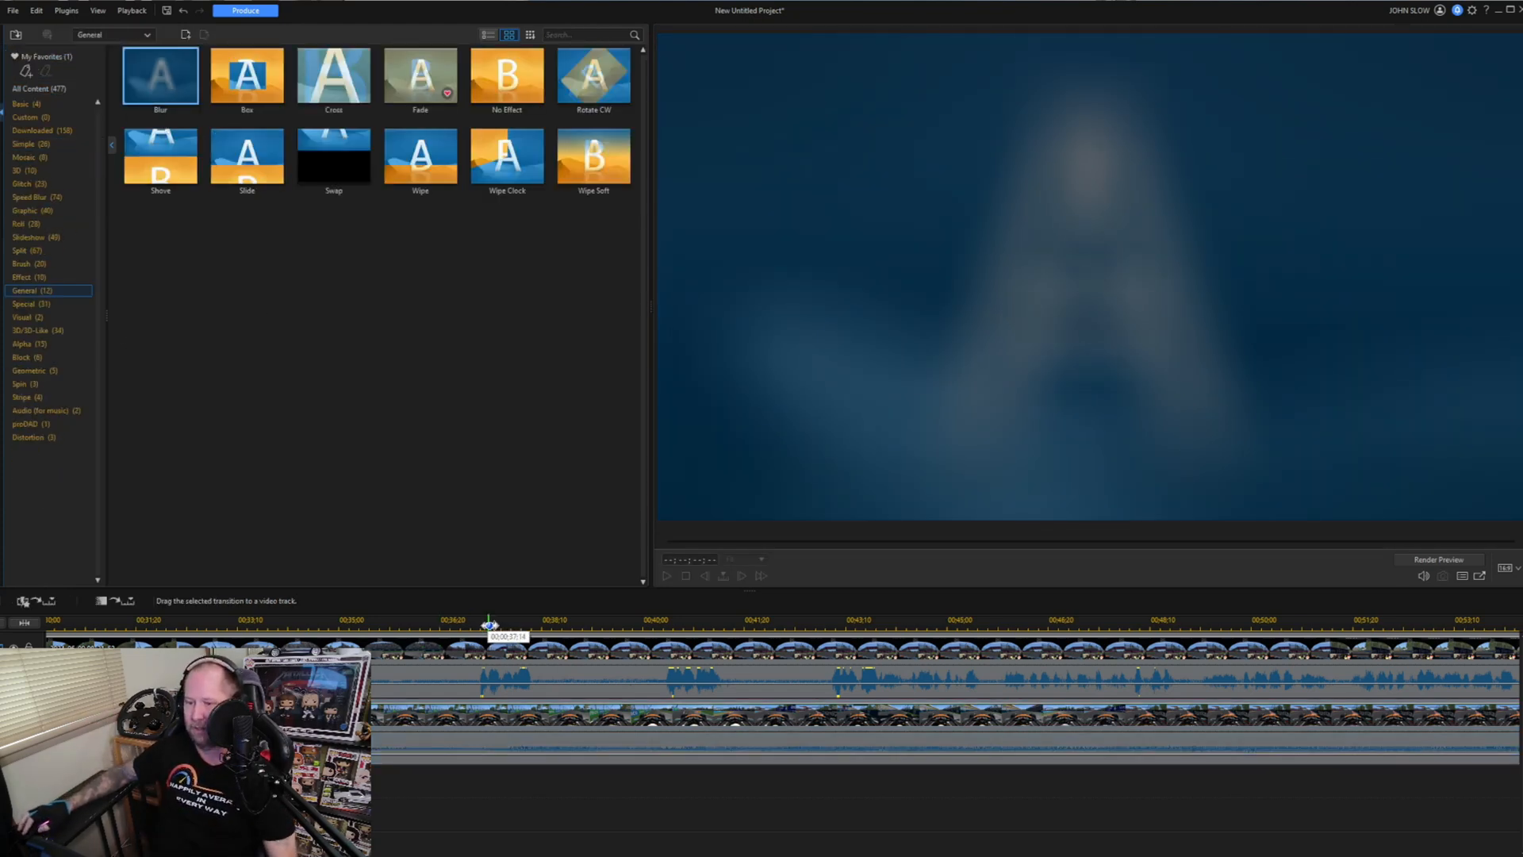
left_click(493, 624)
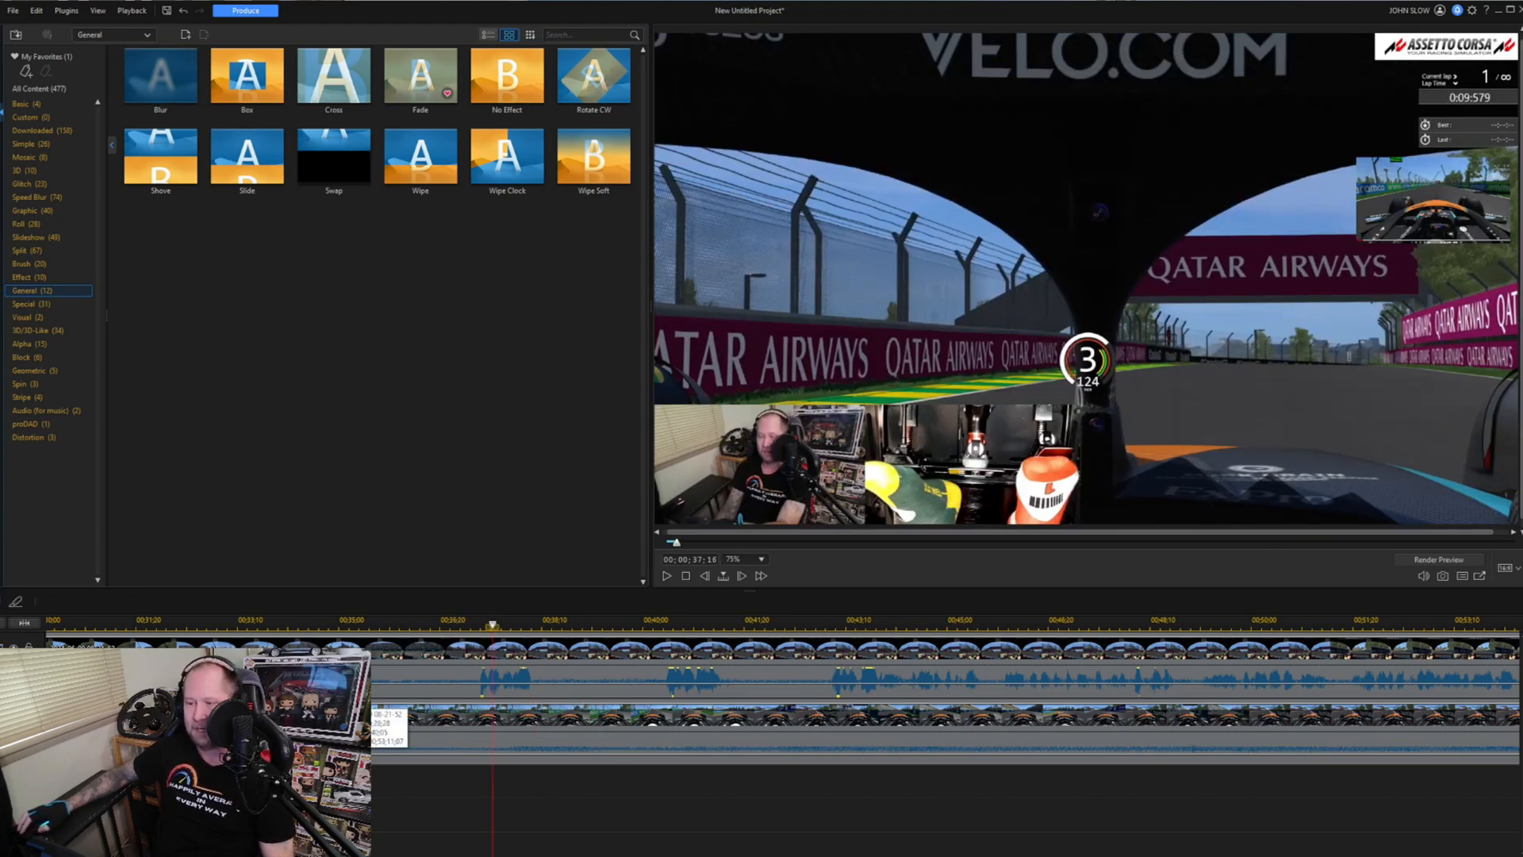
scroll(325, 698, "down", 3)
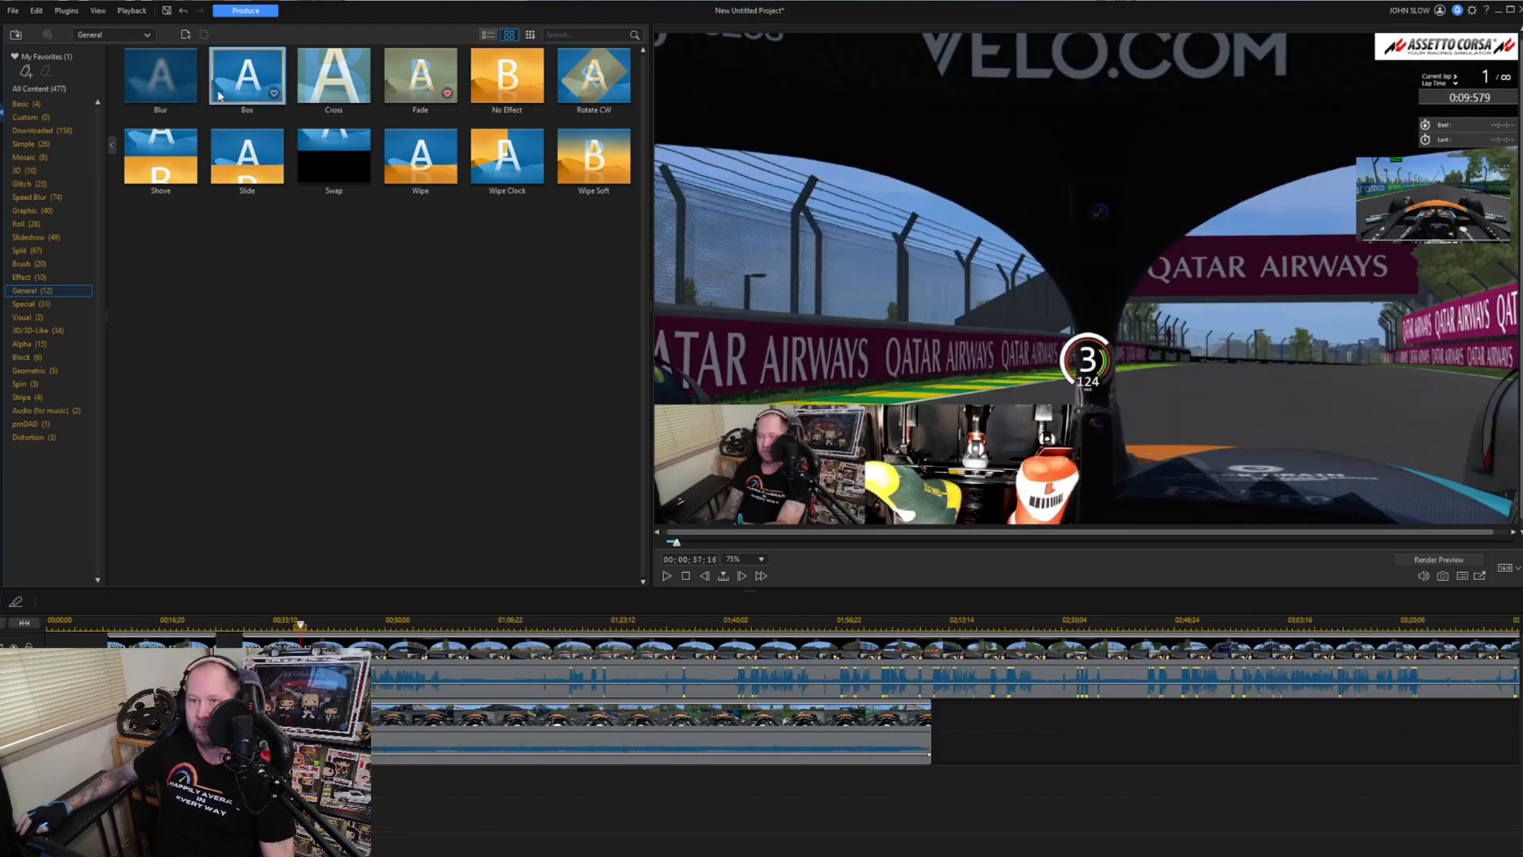
Show the production settings for H.264 AVC output and review the disc video format and MPEG-4 quality profiles.
left_click(243, 10)
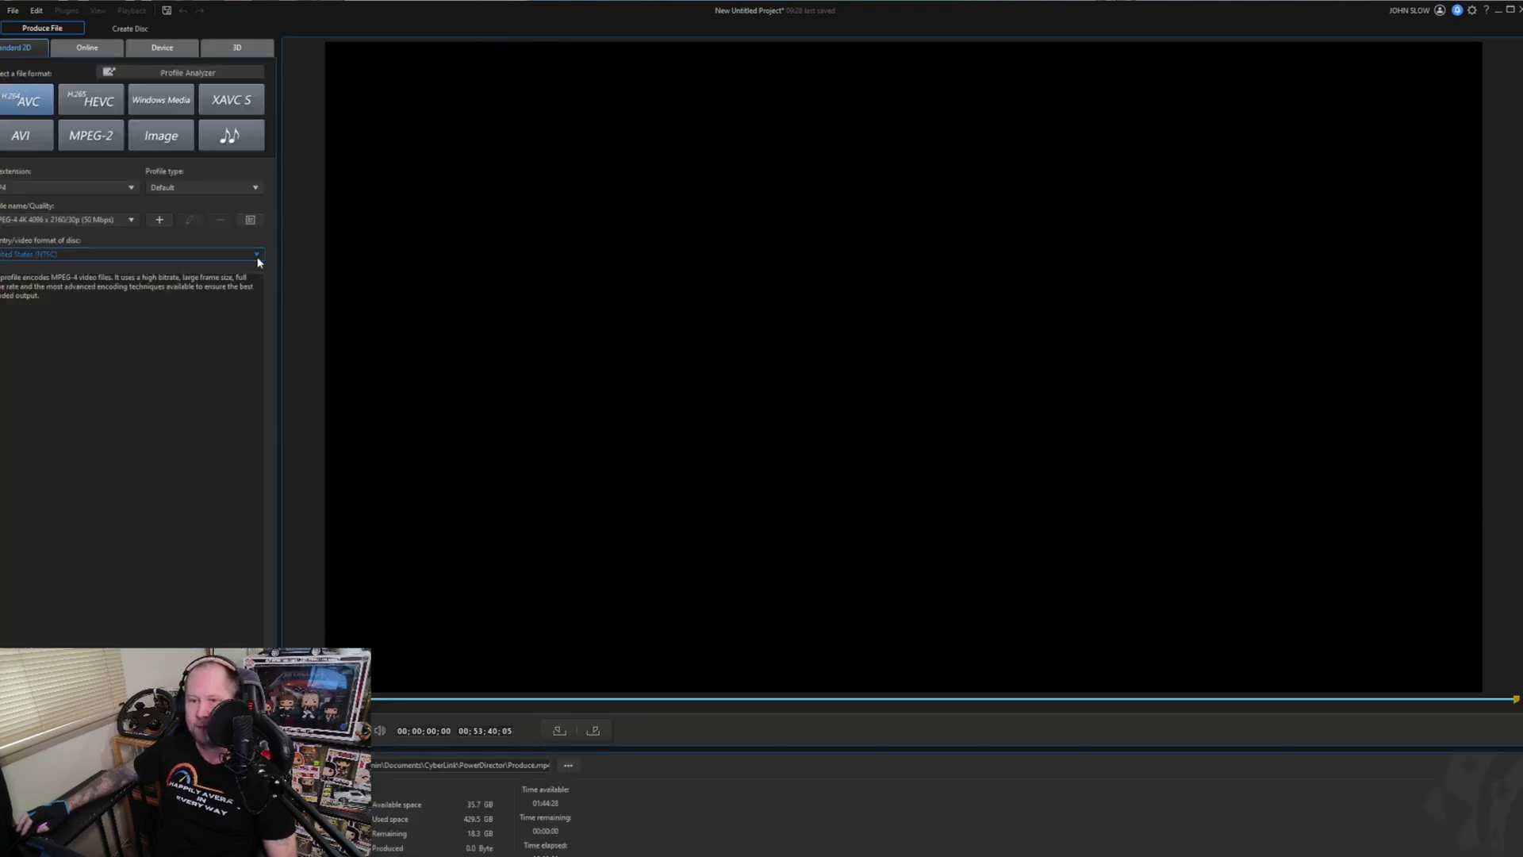
left_click(248, 249)
left_click(226, 250)
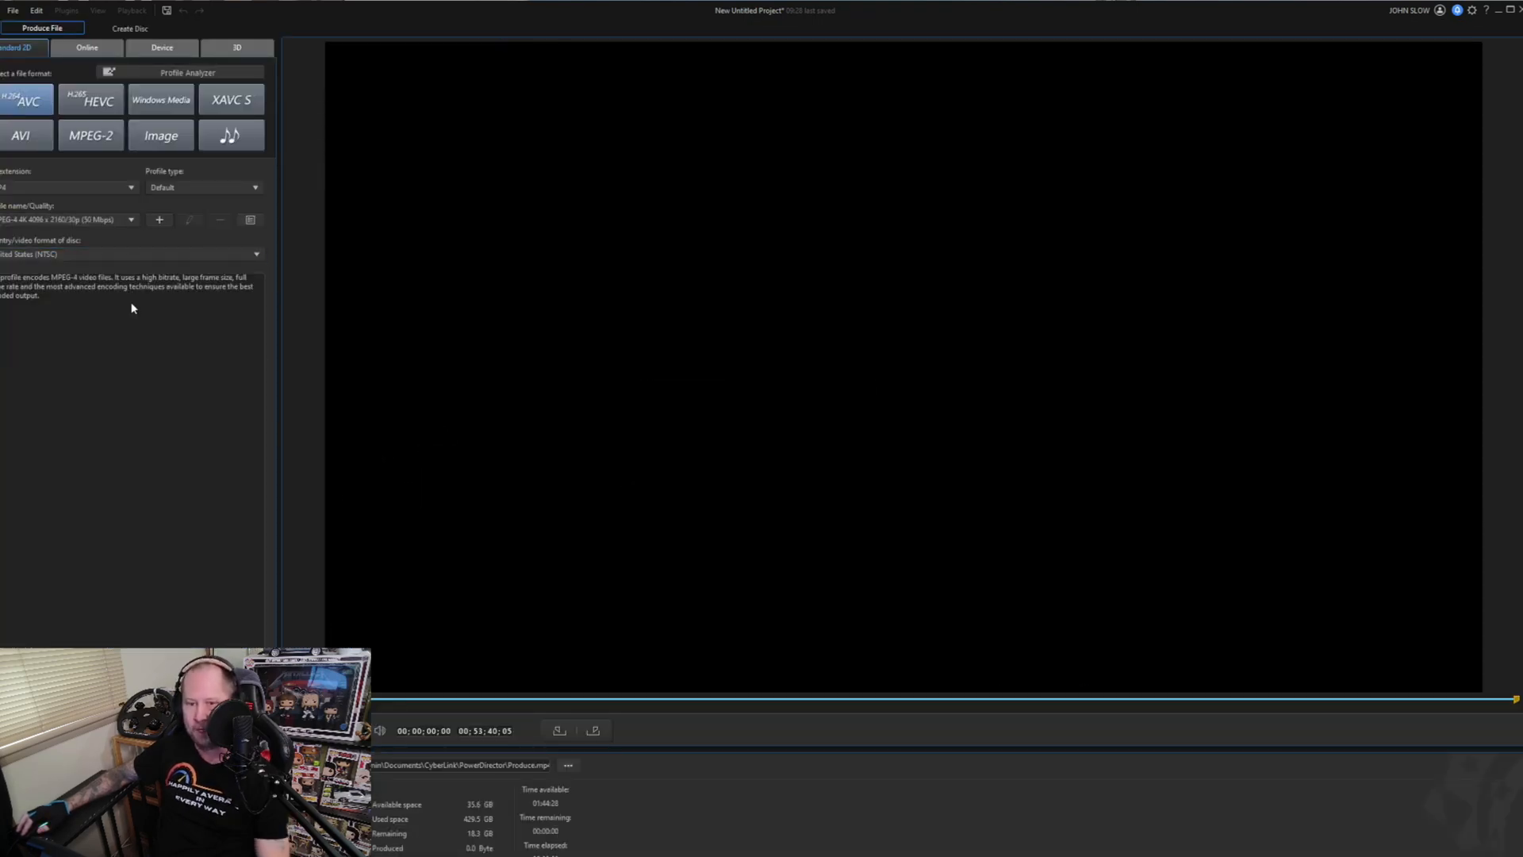
left_click(132, 223)
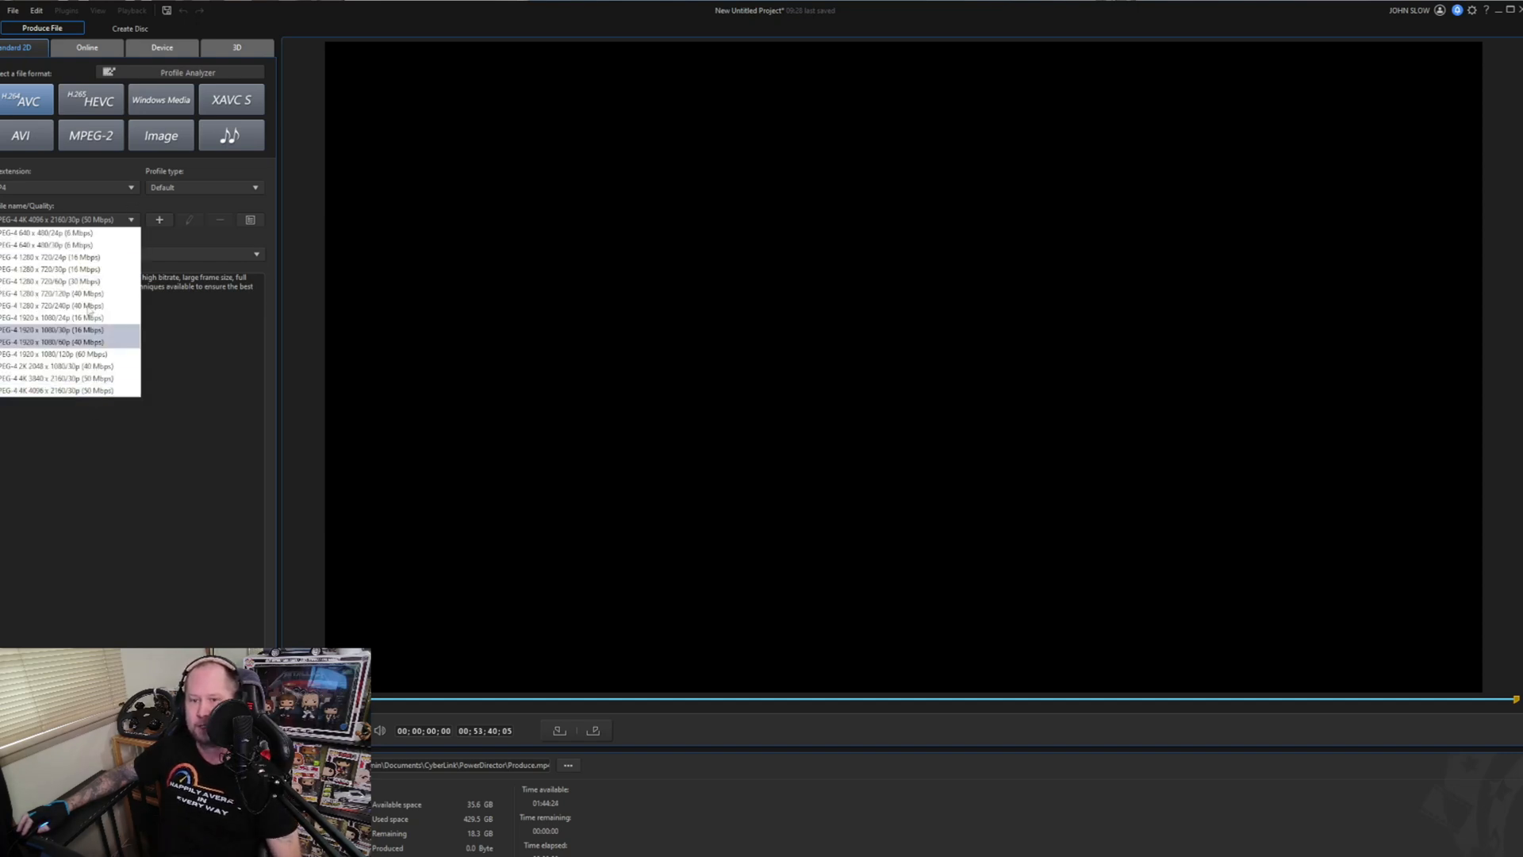
left_click(132, 221)
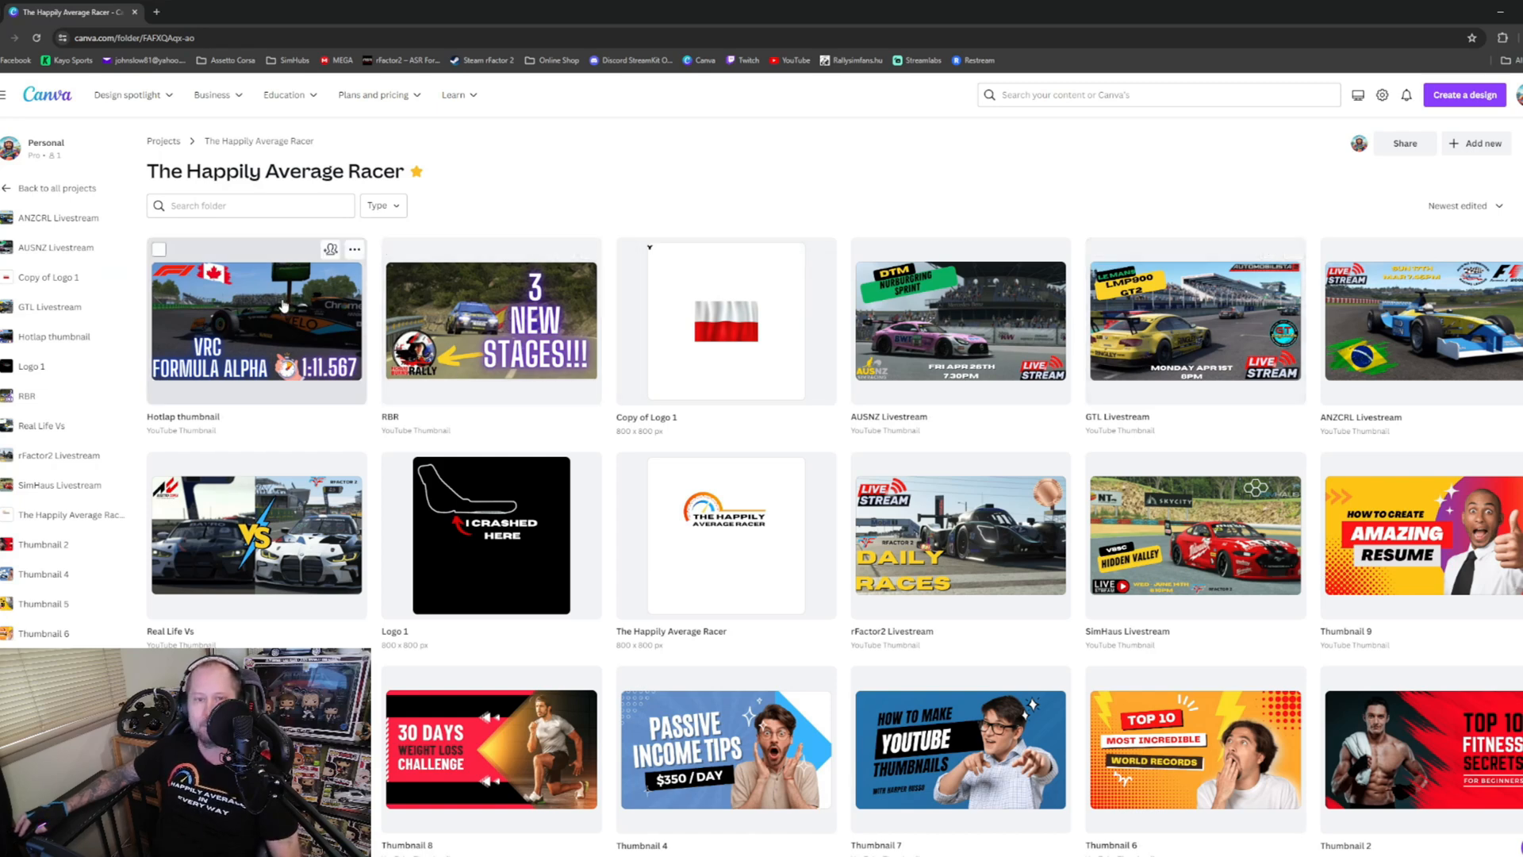
In Canva, view the Hotlap thumbnail and Real Life Vs designs and return to The Happily Average Racer folder.
left_click(284, 305)
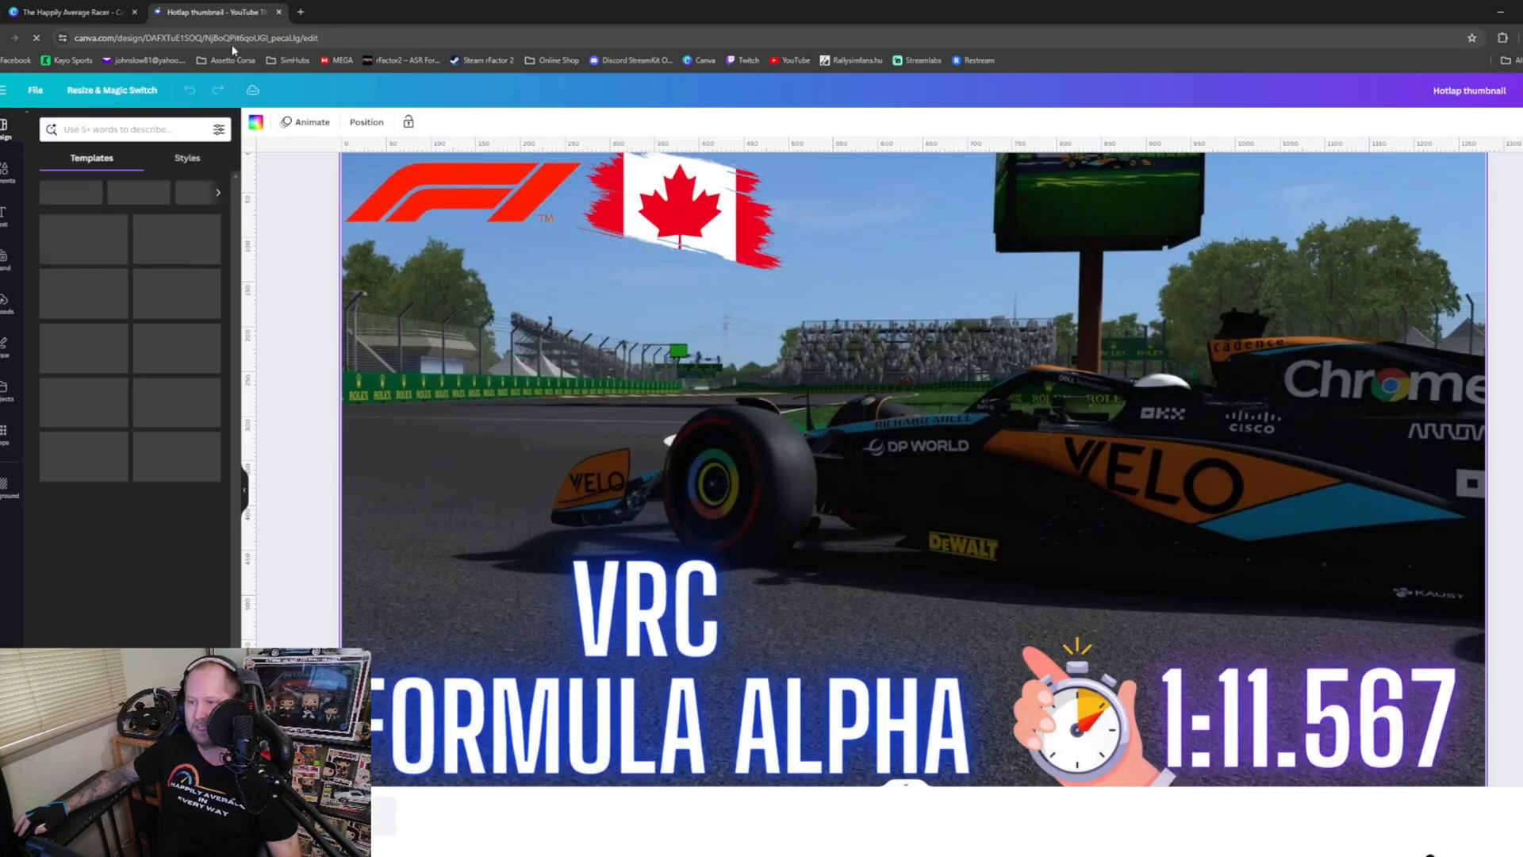
left_click(84, 15)
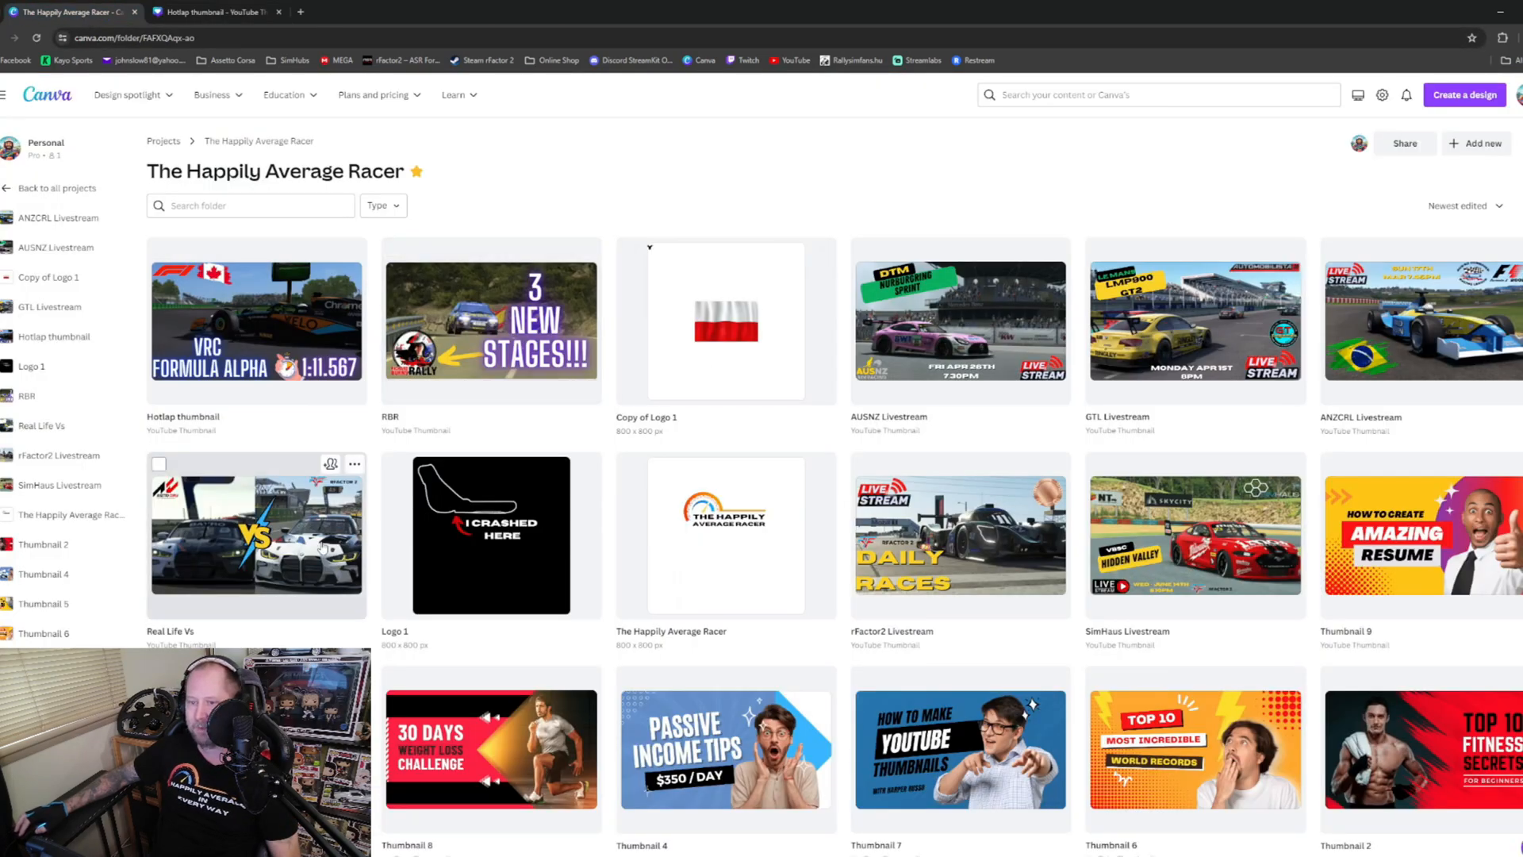
left_click(349, 525)
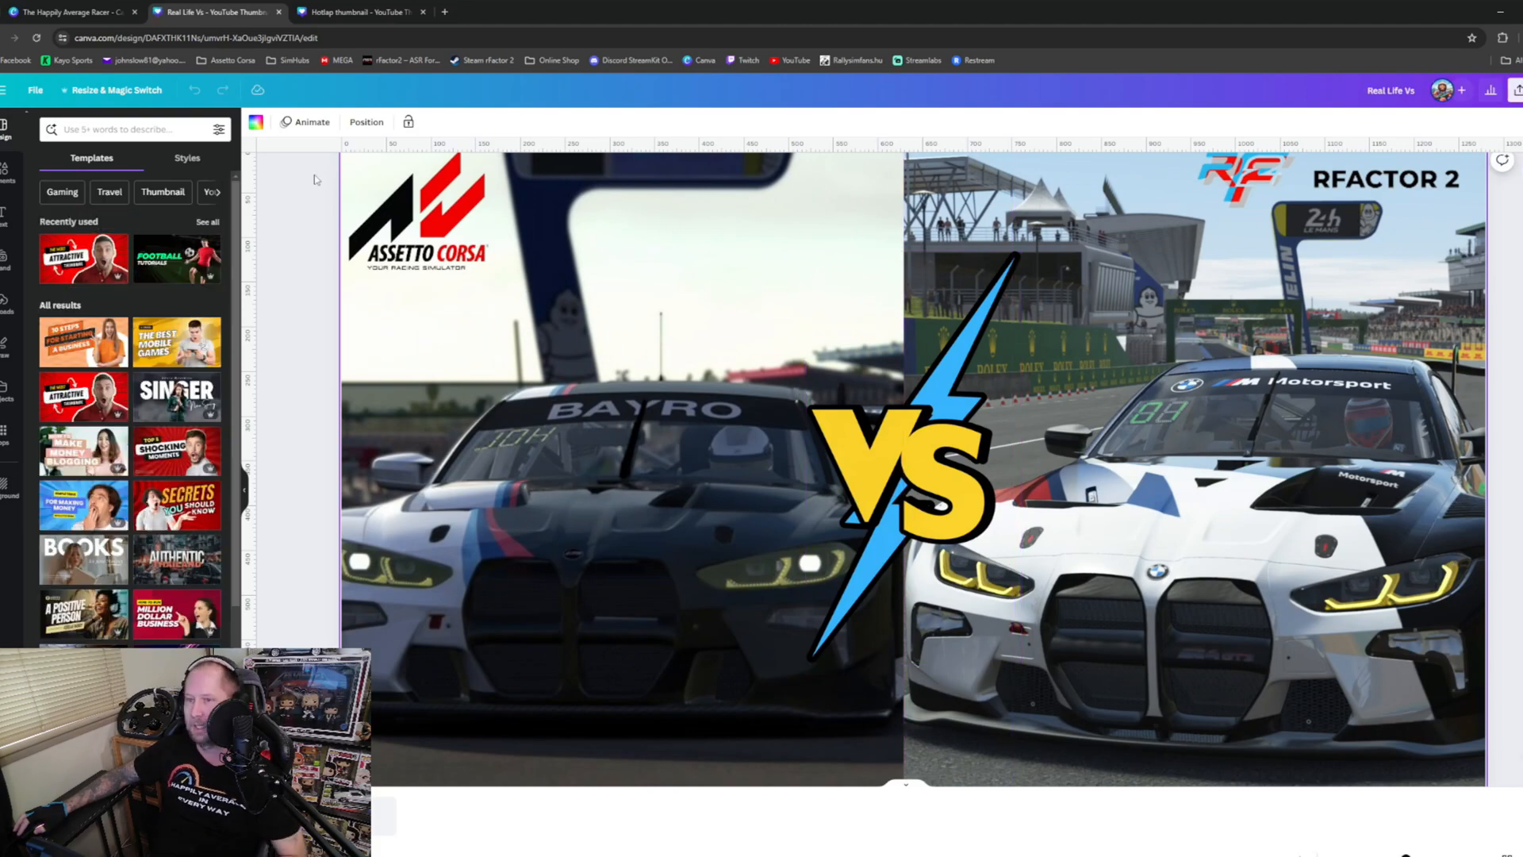
left_click(76, 12)
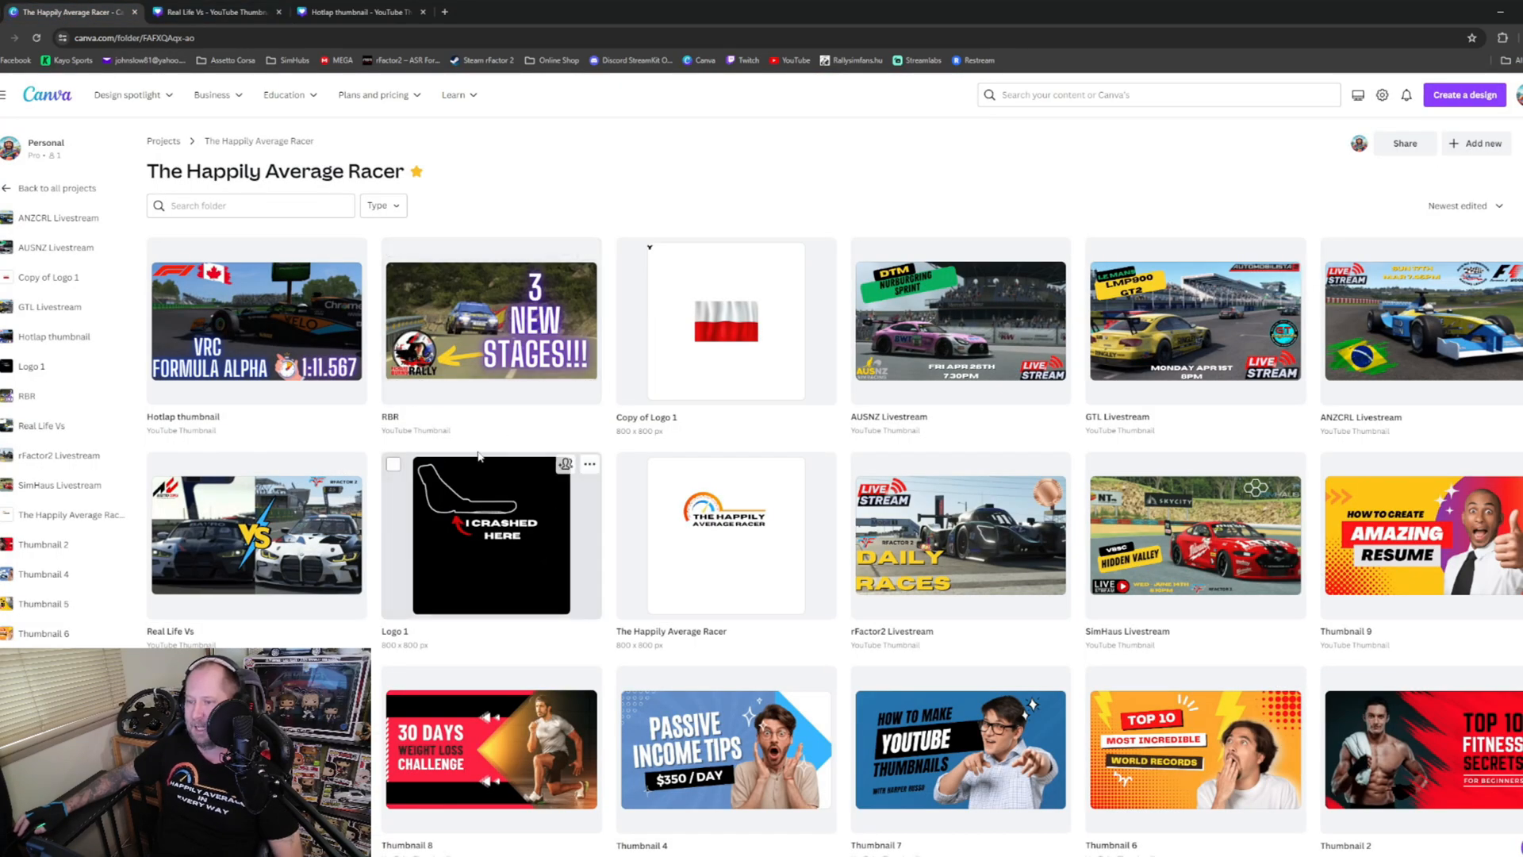